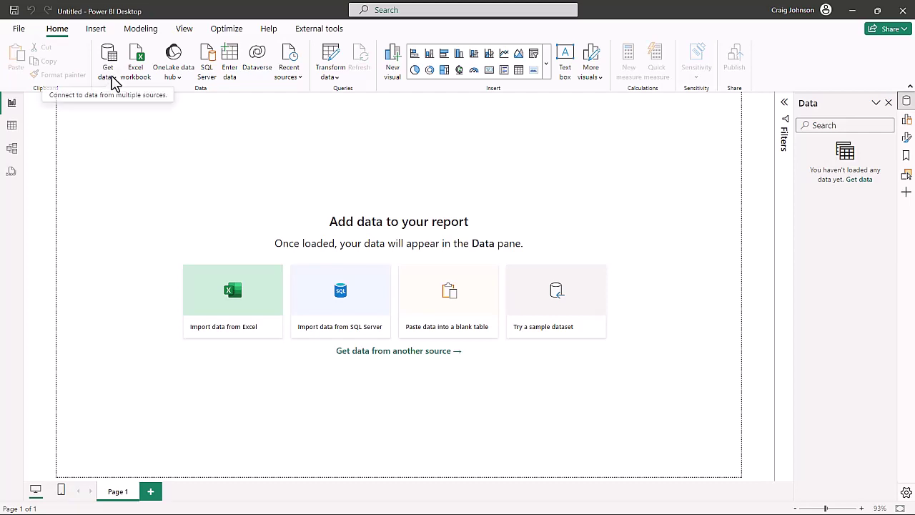
Import the Transactions table from Coffee Shop Sales.xlsx into Power Query Editor
left_click(112, 80)
left_click(143, 112)
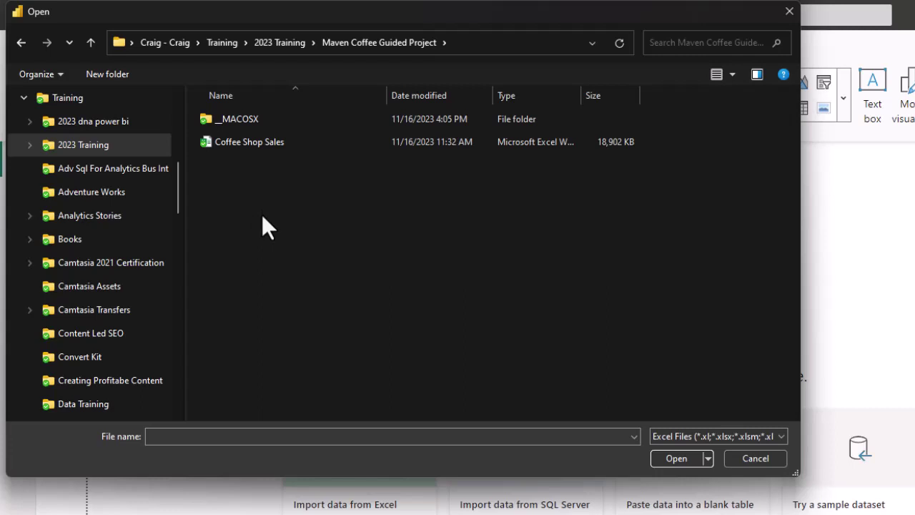
left_click(244, 143)
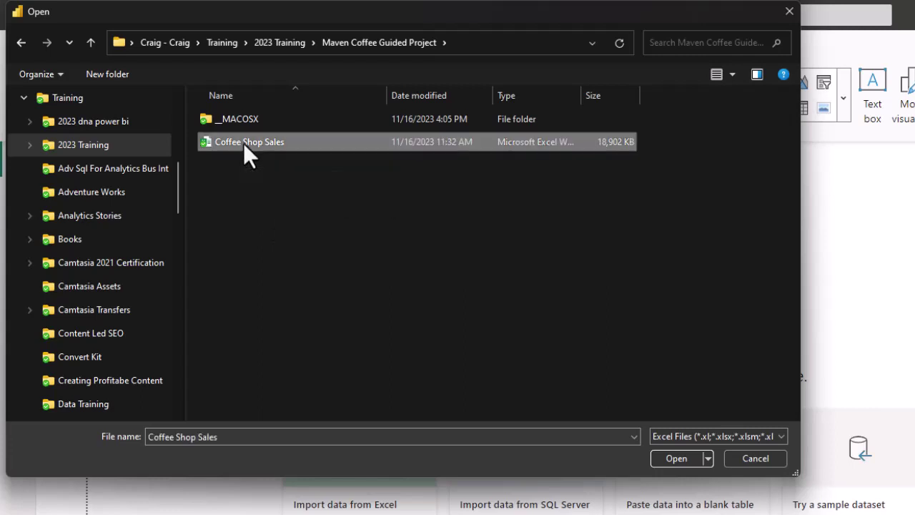
left_click(671, 460)
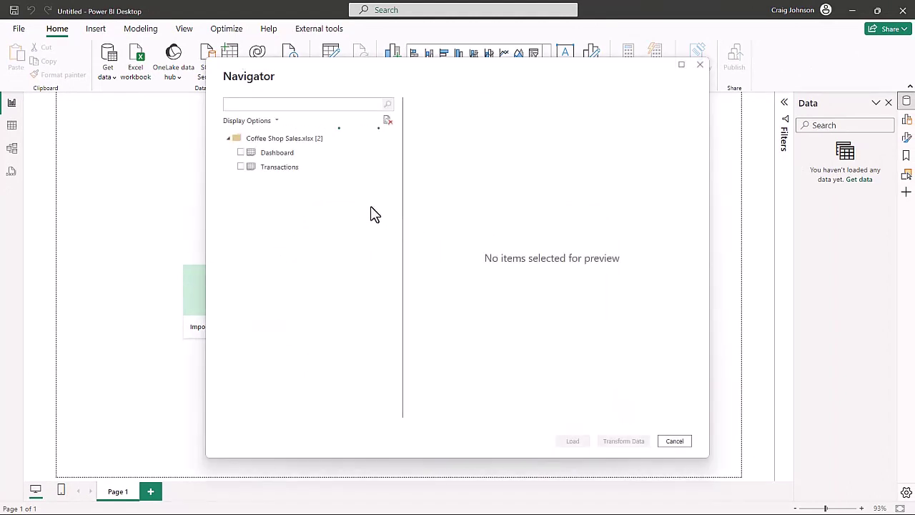
left_click(241, 167)
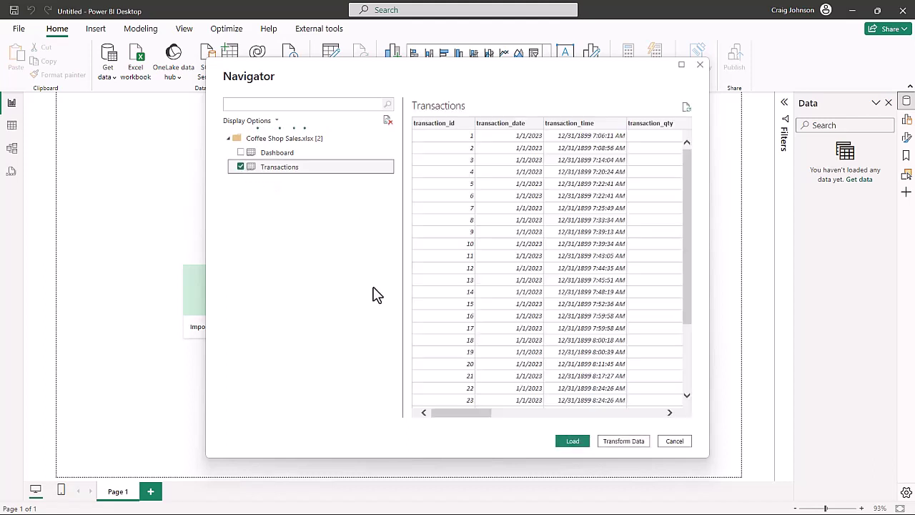
left_click(624, 441)
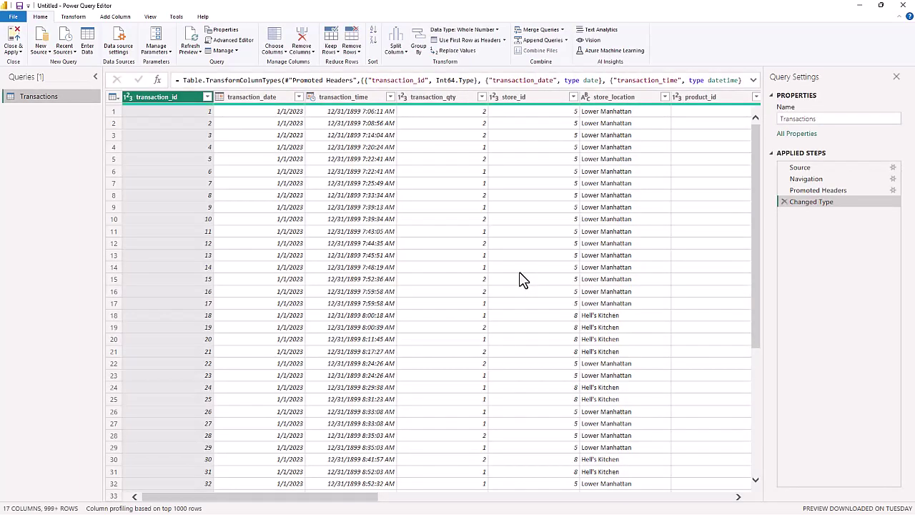
Rename the Transactions query to CoffeeSales
double_click(827, 120)
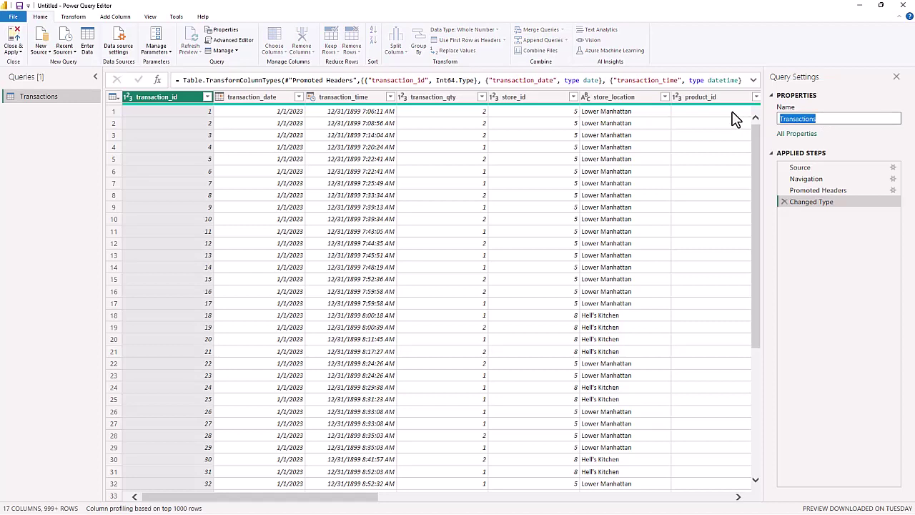
type("CoffeeSales")
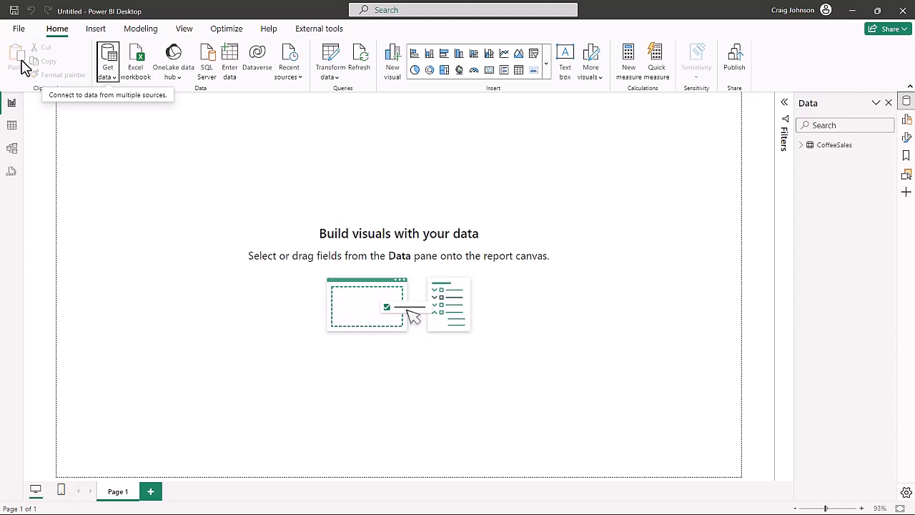
Expand the CoffeeSales fields and scroll through its 149,116 rows in Table view
left_click(801, 146)
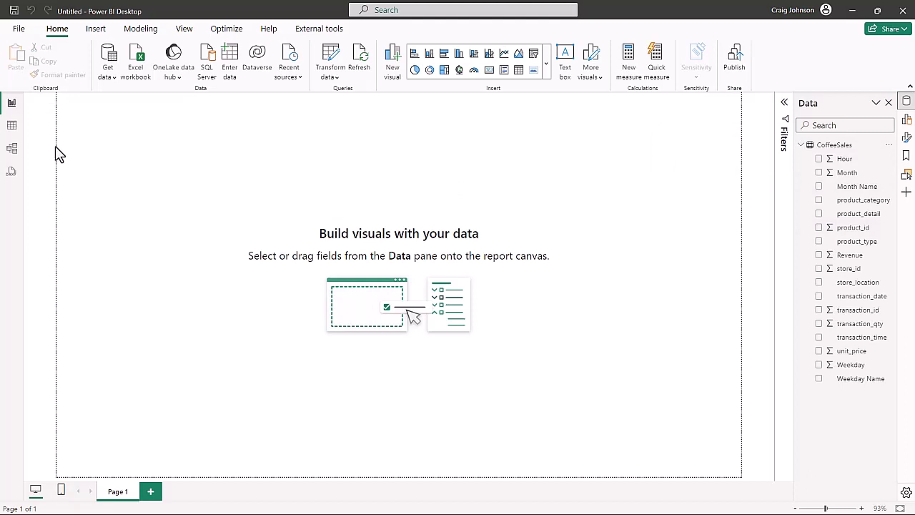
left_click(13, 130)
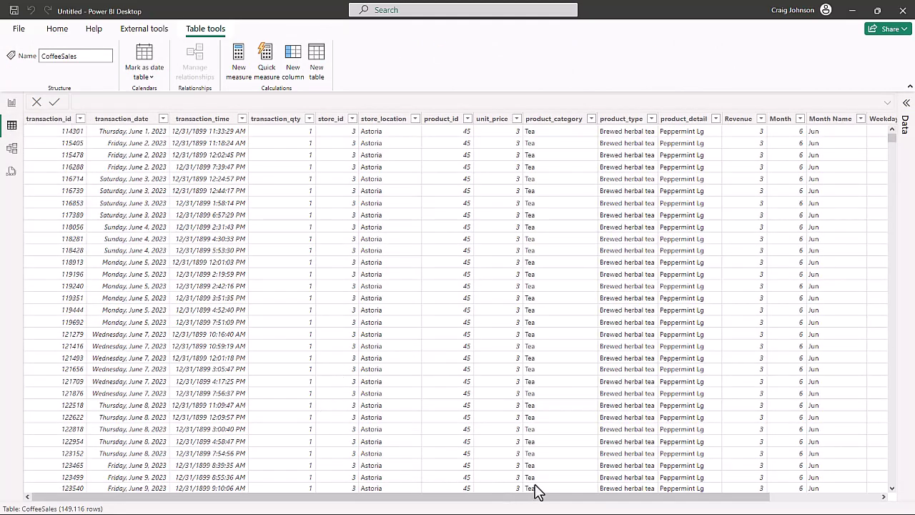
left_click_drag(536, 498, 463, 470)
Back in Report view, create the measure Total Revenue = SUM(CoffeeSales[Revenue])
left_click(12, 105)
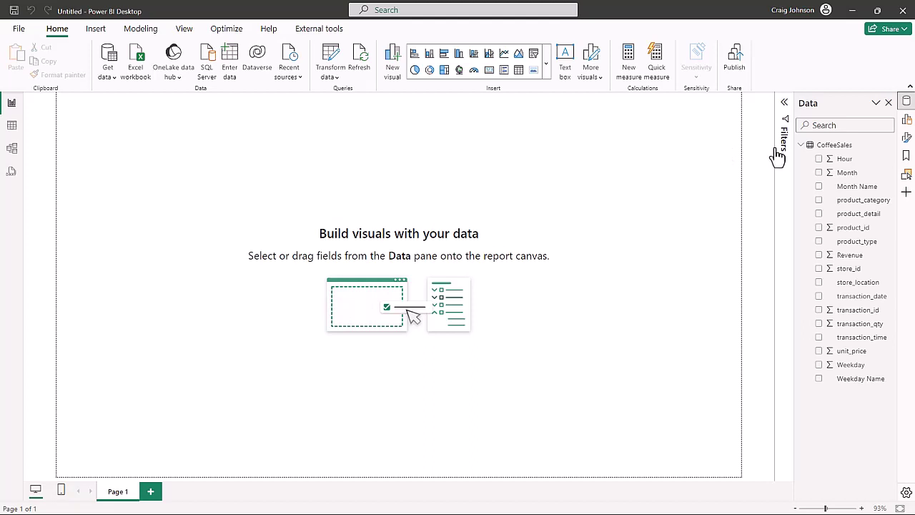
left_click(629, 72)
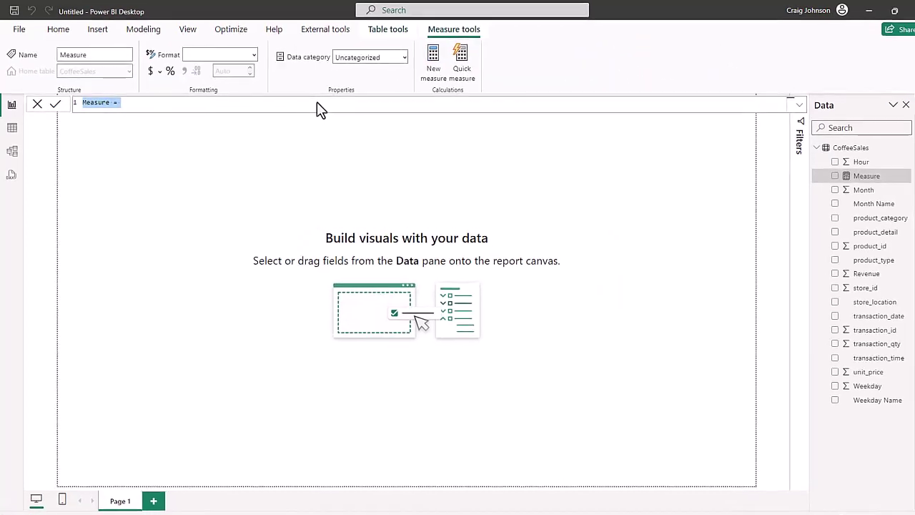
type("Total")
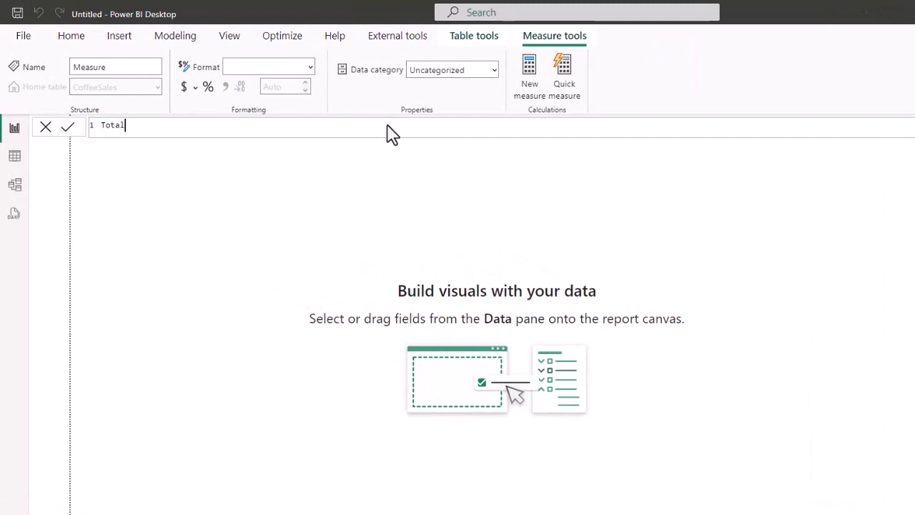
type(" Revenue =")
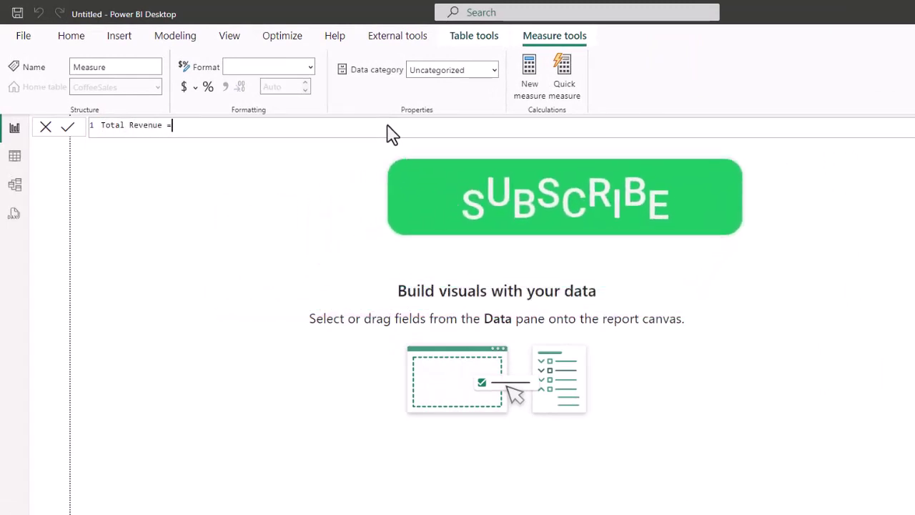
key("shift+Return")
type("sum")
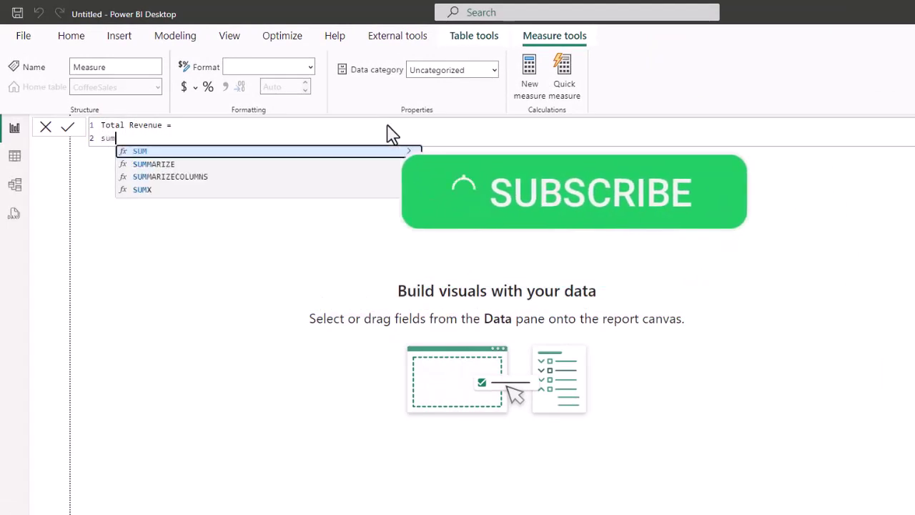
key("Tab")
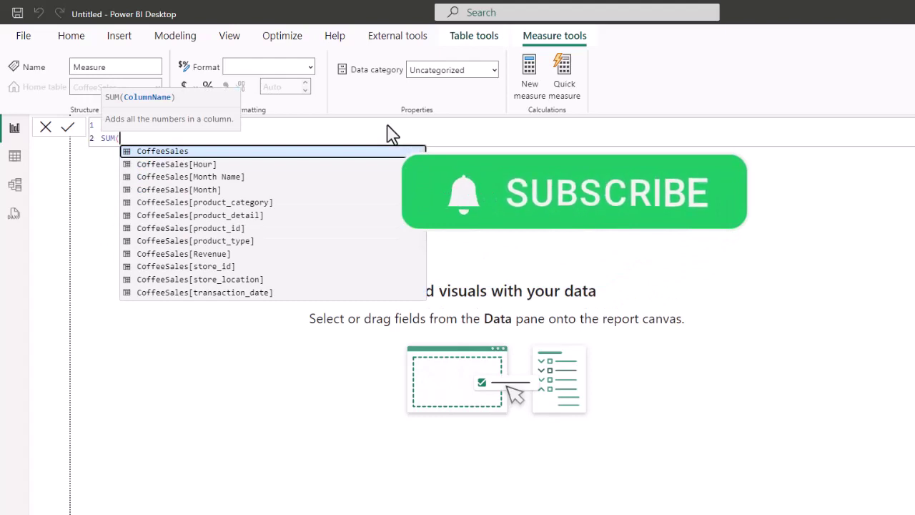
key("Down")
key("Down")
key("Down")
key("Down")
key("Down")
key("Down")
key("Down")
key("Down")
key("Tab")
type(")")
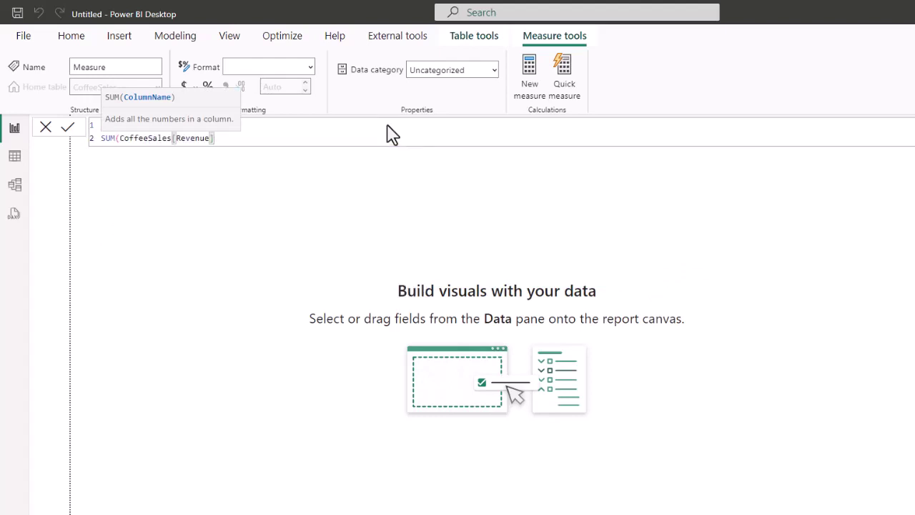
key("Return")
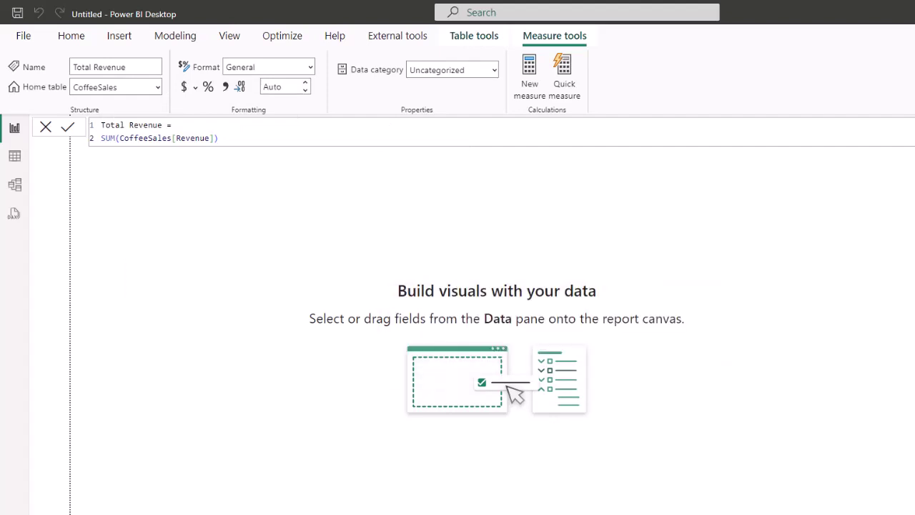
left_click(533, 88)
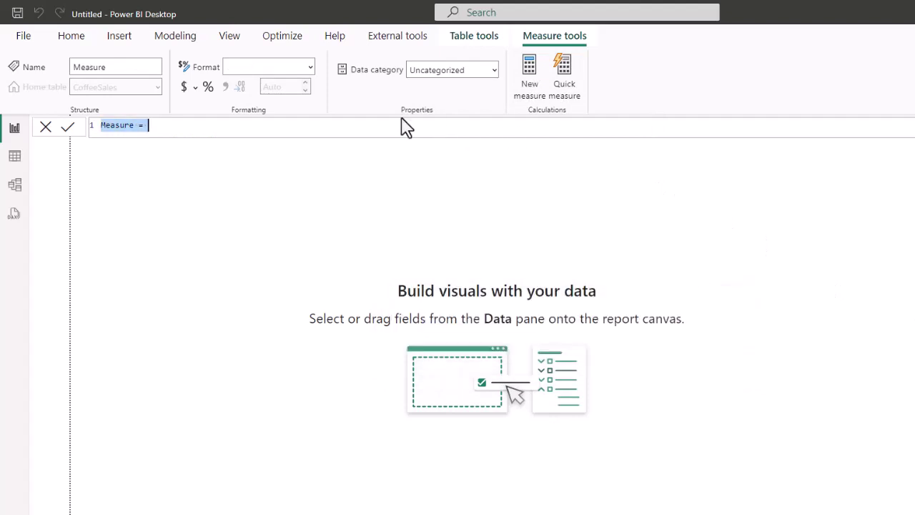
Write and commit Total Stores = DISTINCTCOUNT(CoffeeSales[store_id])
type("To")
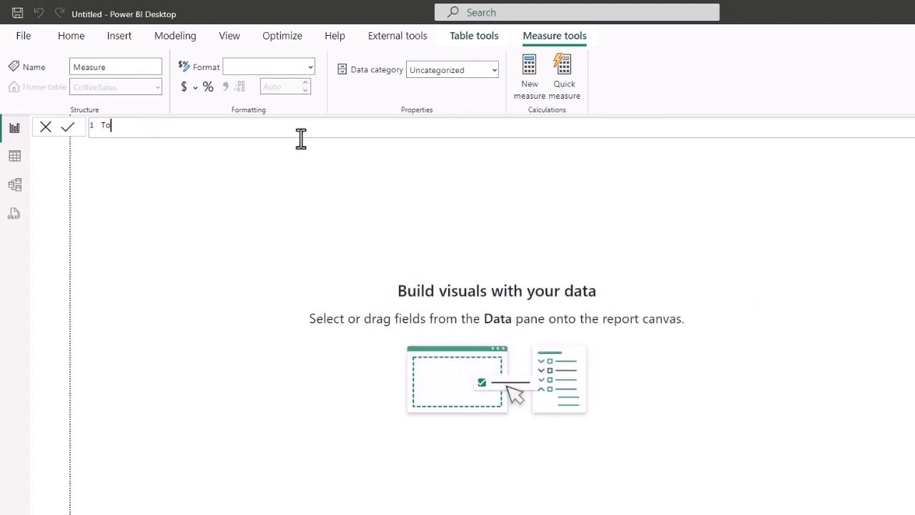
type("tal Stores =")
key("shift+Return")
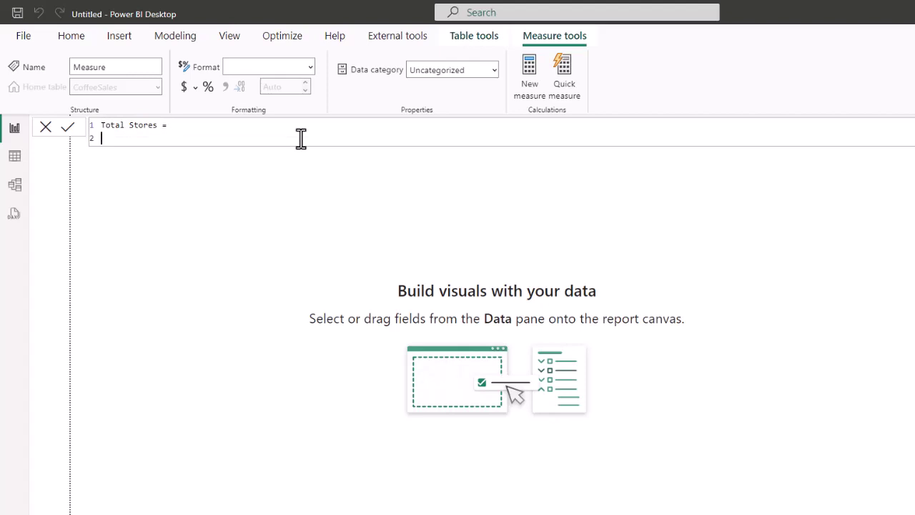
type("dis")
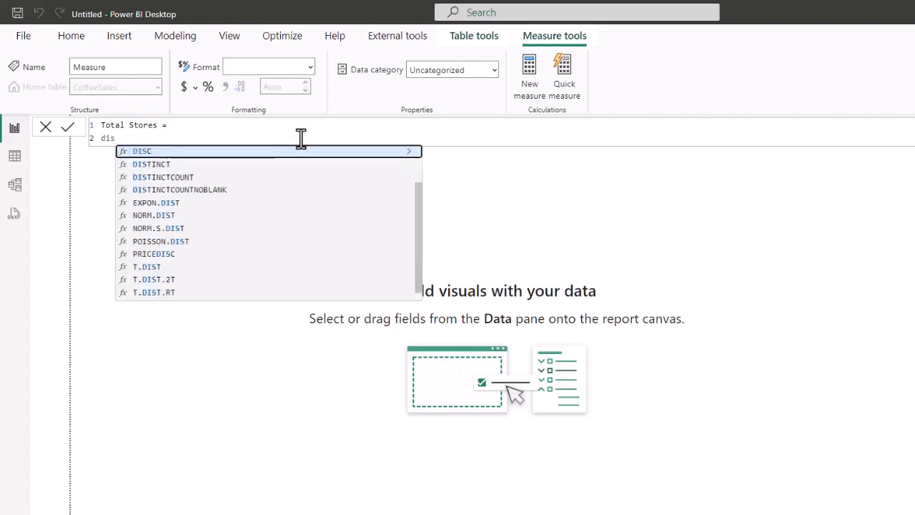
key("Down")
key("Down")
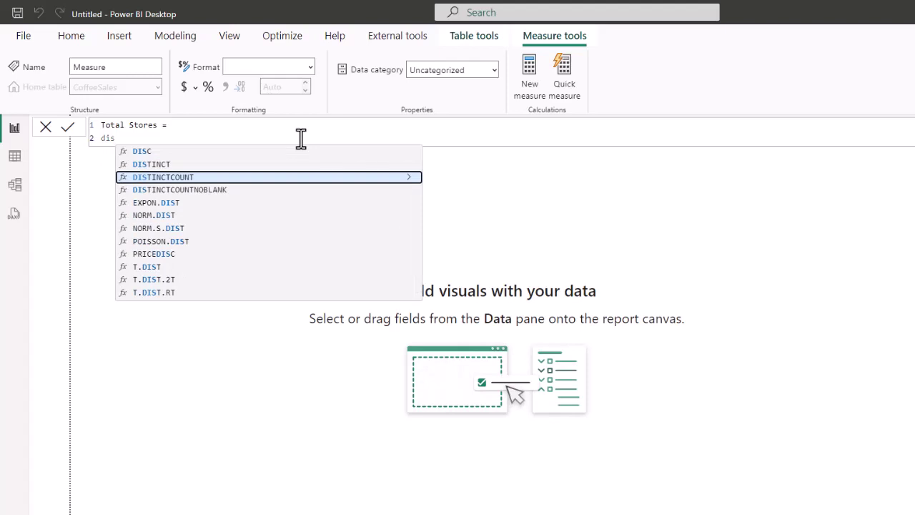
key("Tab")
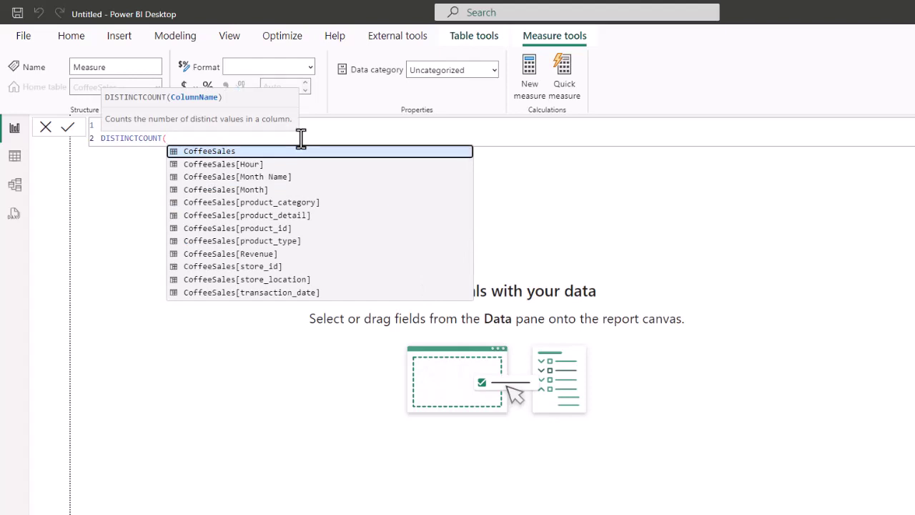
key("Down")
key("Down")
key("Down")
key("Down")
key("Down")
key("Down")
key("Down")
key("Down")
key("Down")
key("Tab")
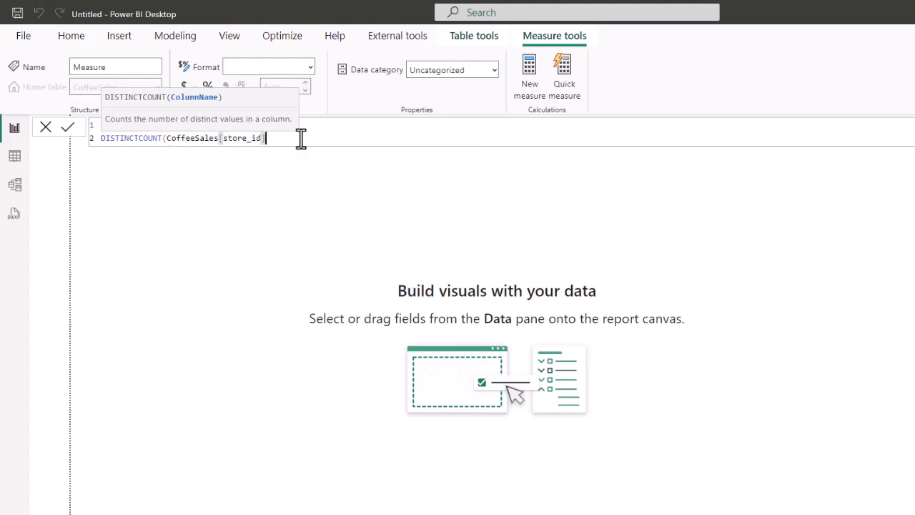
type(")")
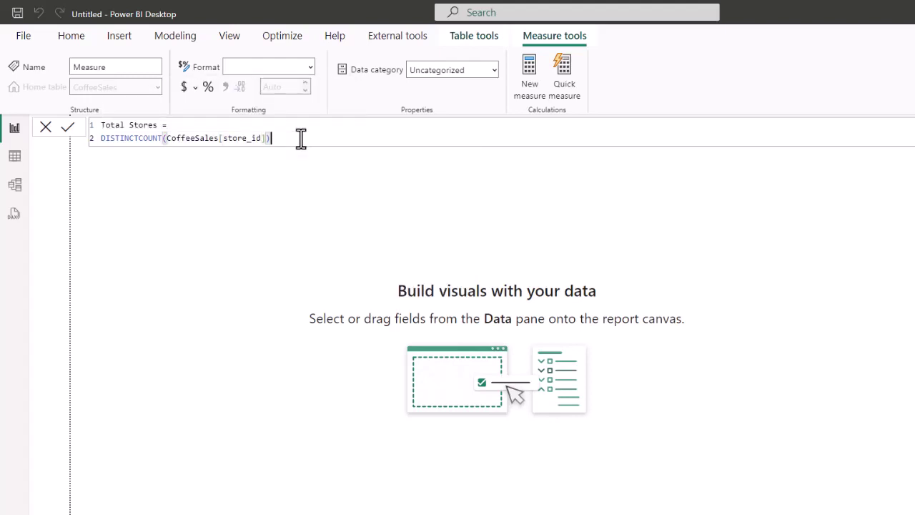
key("Return")
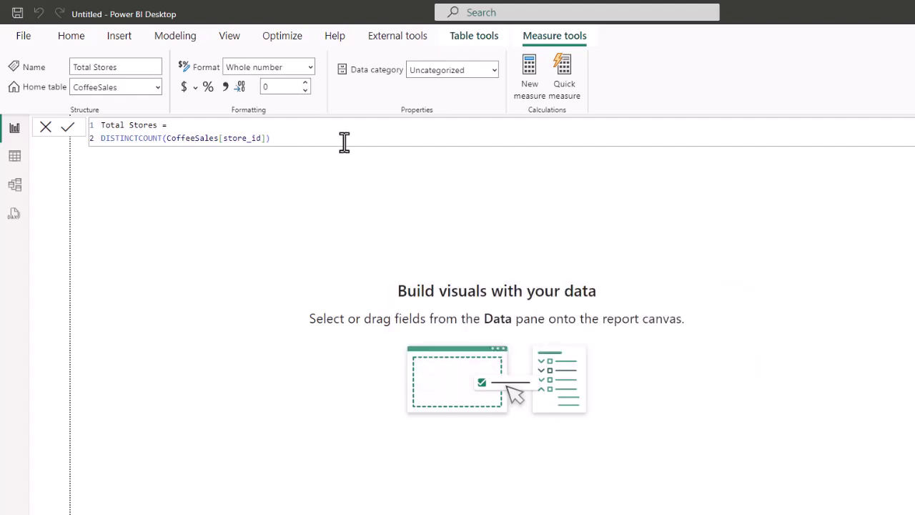
left_click(534, 84)
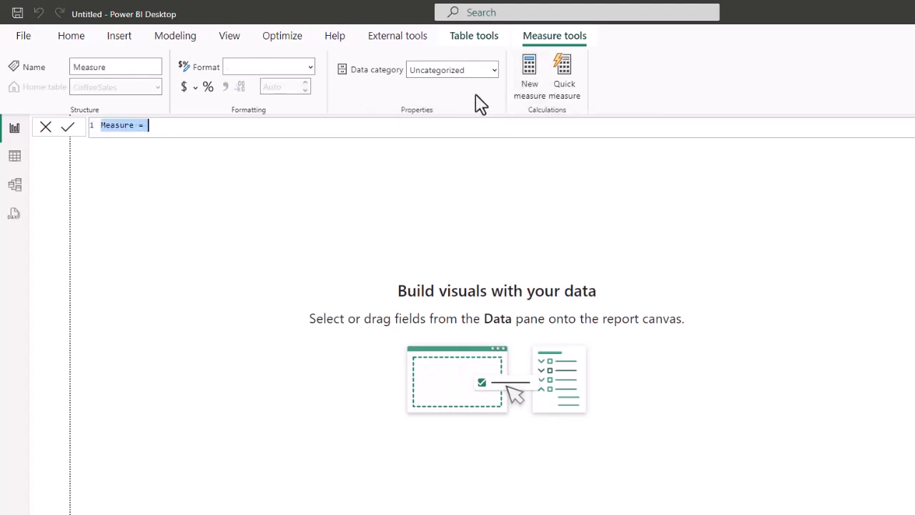
Write and commit Avg Store Revenue = DIVIDE([Total Revenue],[Total Stores])
type("Av")
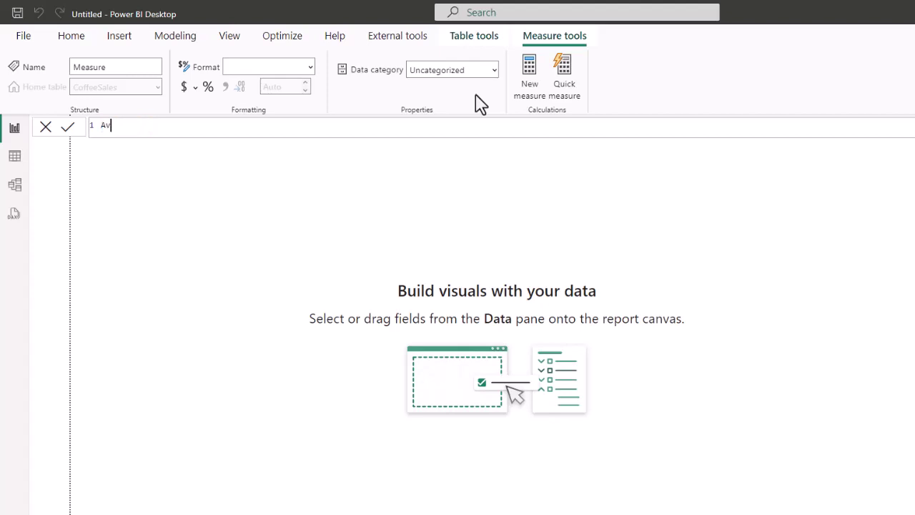
type("g Store Revenue =")
key("shift+Return")
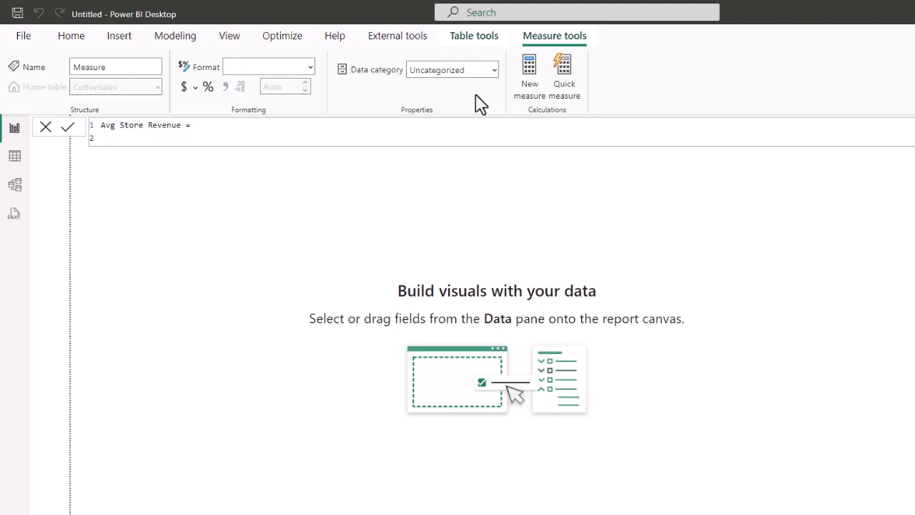
type("div")
key("Tab")
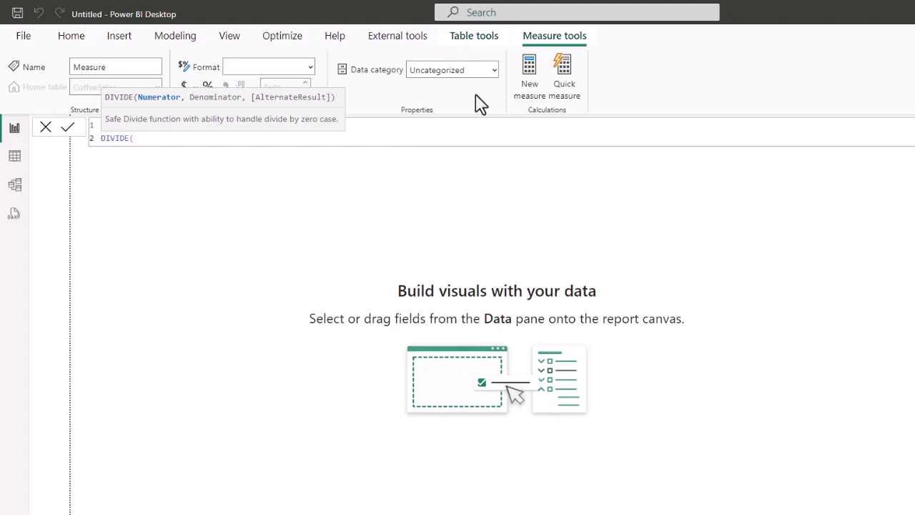
type("tot")
key("Tab")
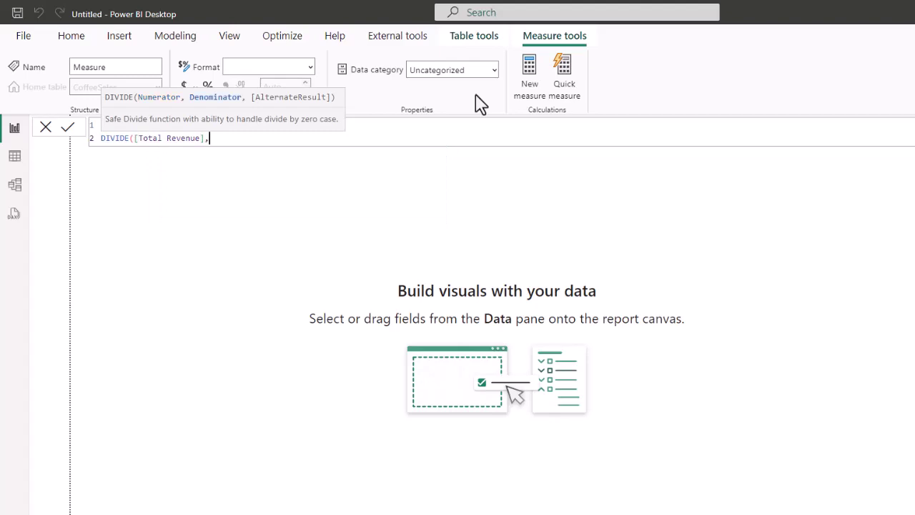
type("tot")
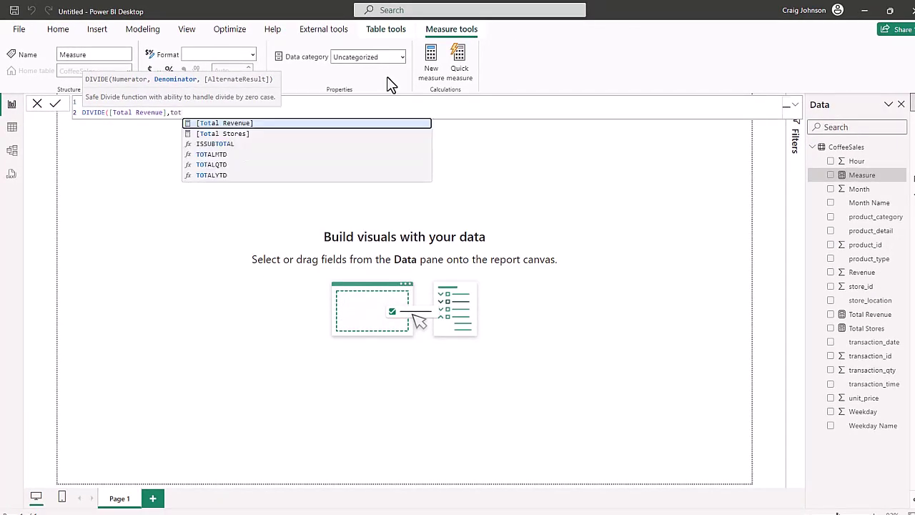
key("Down")
key("Tab")
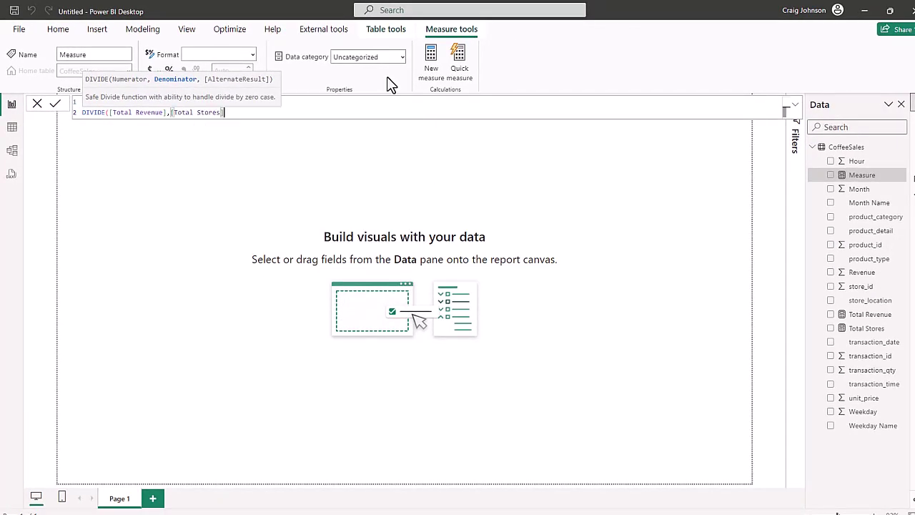
type(")")
key("Return")
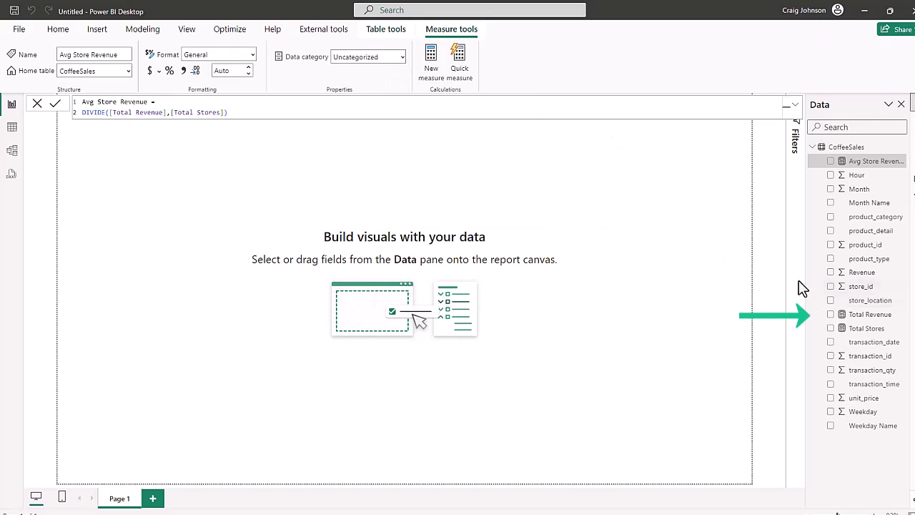
left_click(59, 29)
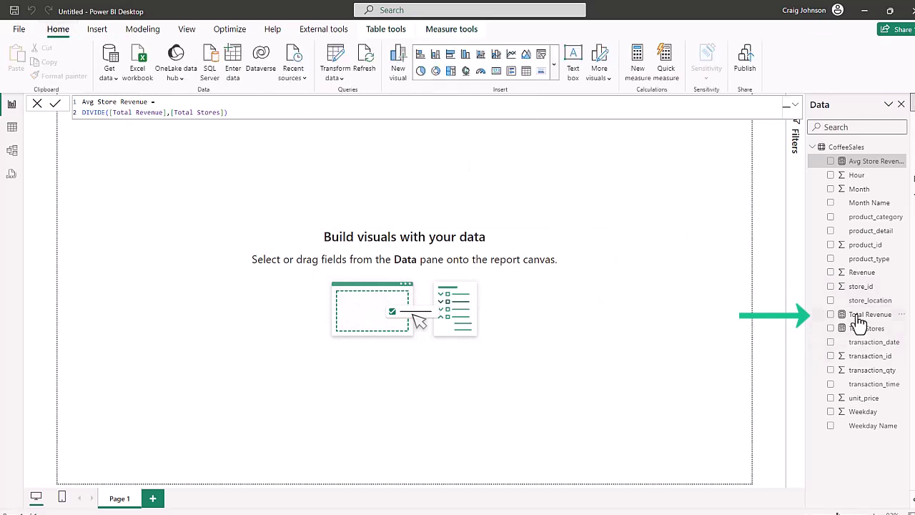
Add Total Revenue, Total Stores and Avg Store Revenue cards across the report page
left_click_drag(859, 316, 216, 175)
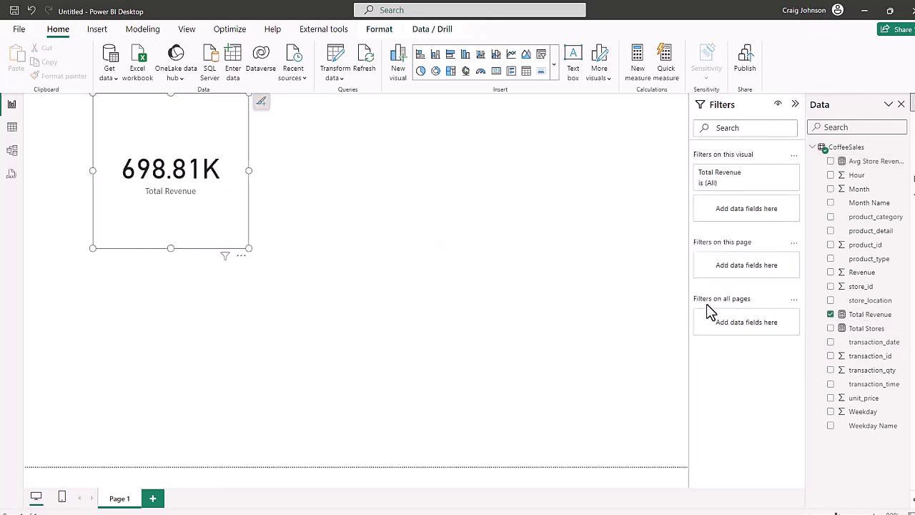
left_click_drag(863, 331, 351, 219)
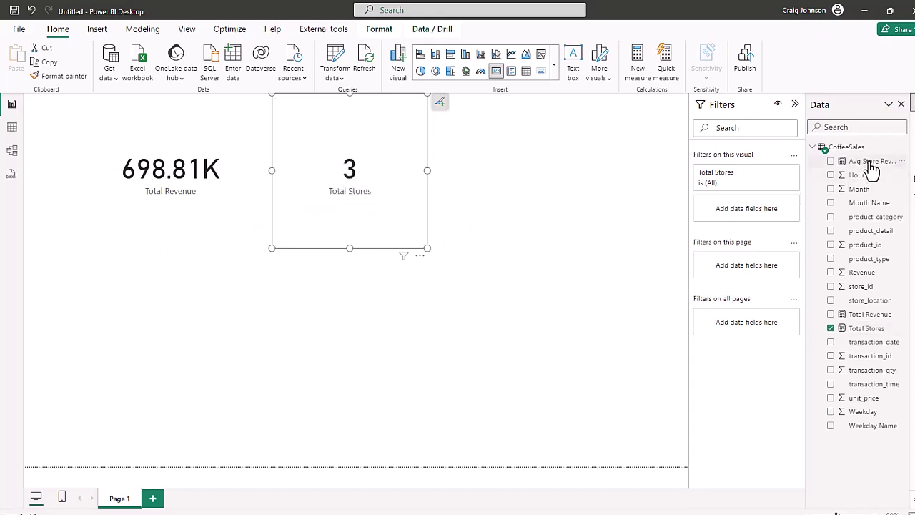
left_click_drag(872, 166, 564, 231)
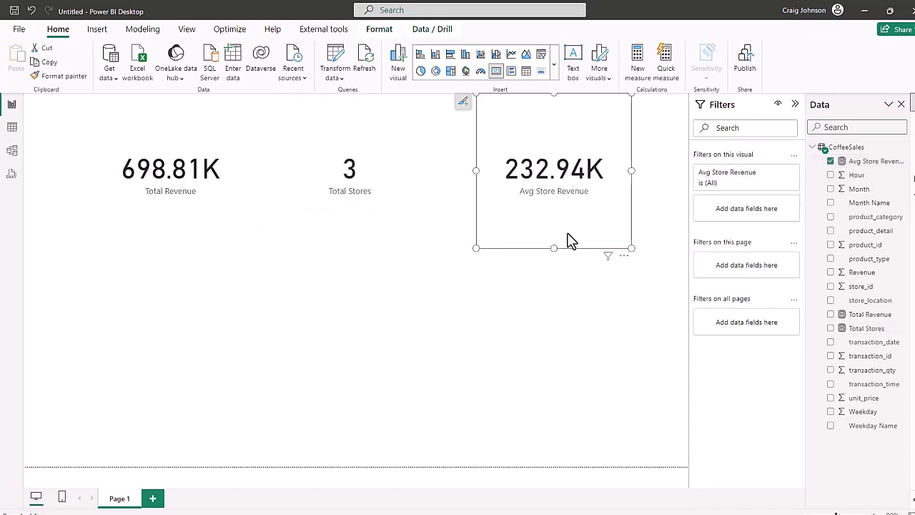
Shrink the Avg Store Revenue, Total Stores and Total Revenue cards to compact size
left_click_drag(632, 248, 599, 217)
left_click(351, 154)
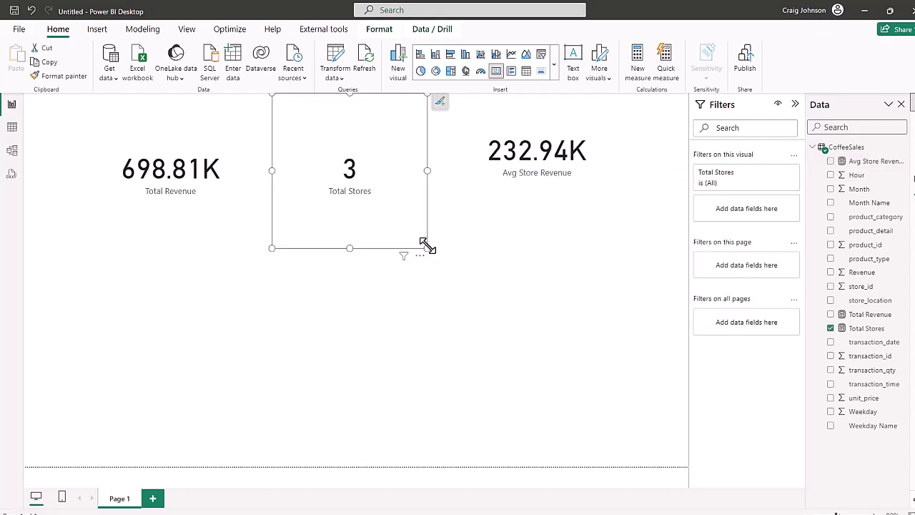
left_click_drag(427, 243, 392, 198)
left_click(214, 154)
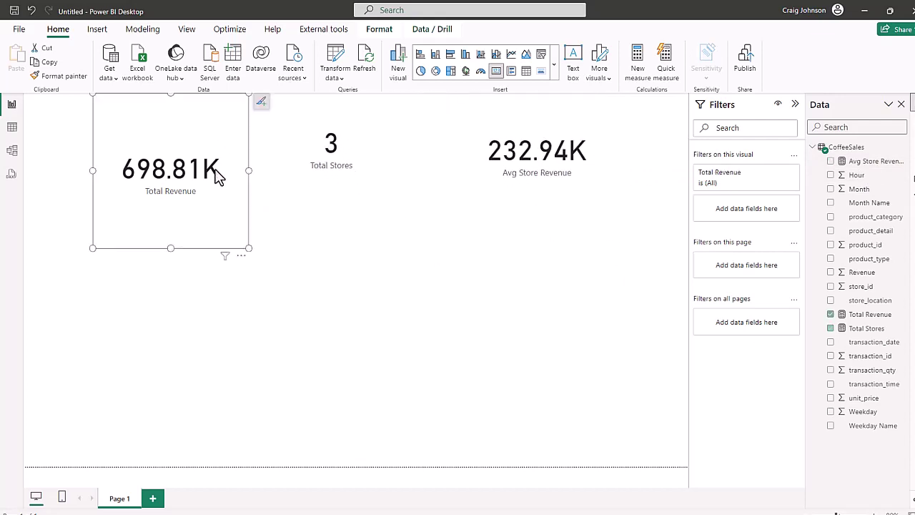
left_click_drag(248, 249, 220, 195)
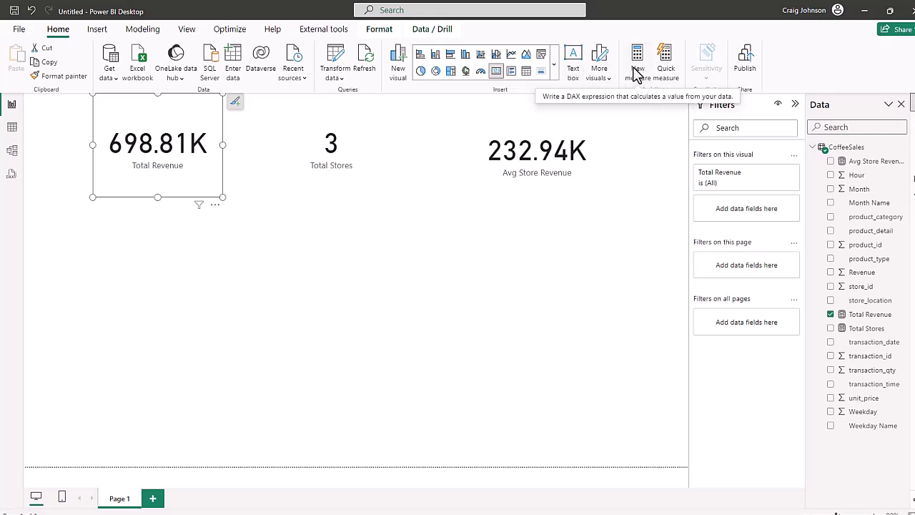
Start a Revenue Per Store measure declaring VAR RevAmount =
left_click(635, 73)
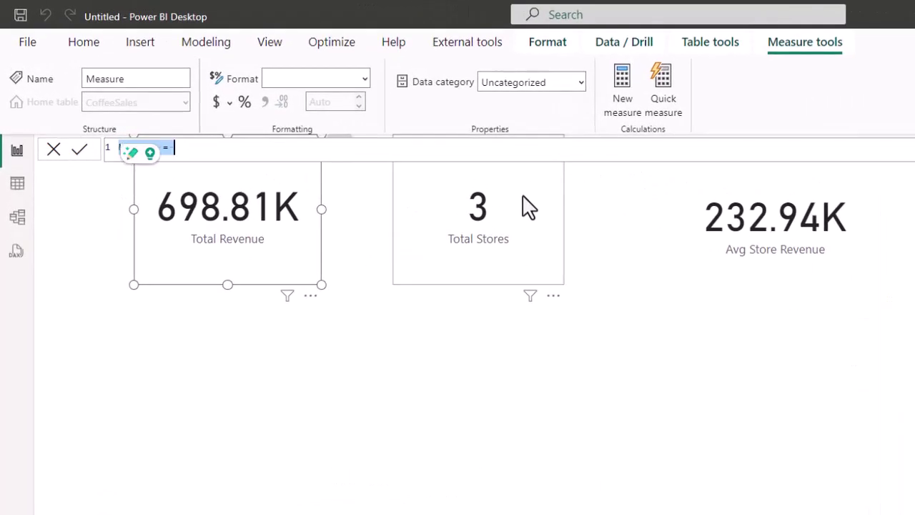
type("Revenue P")
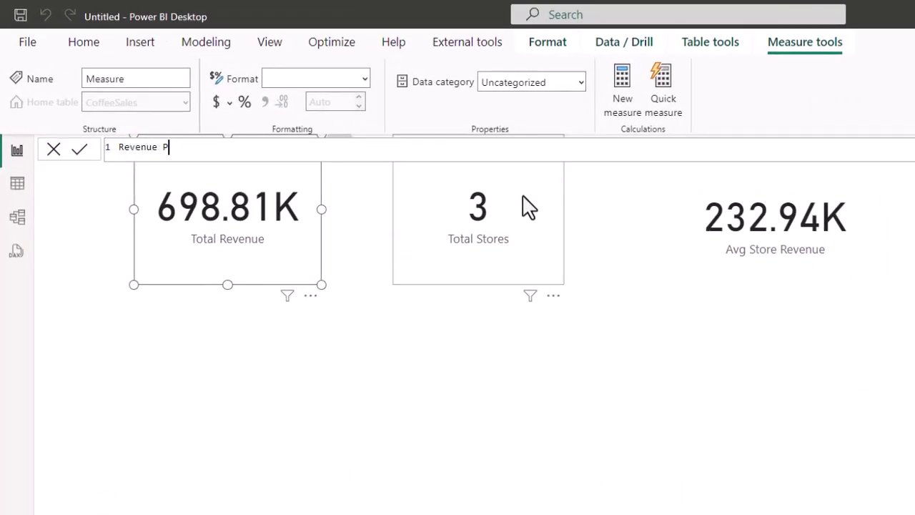
type("er Store =")
key("shift+Return")
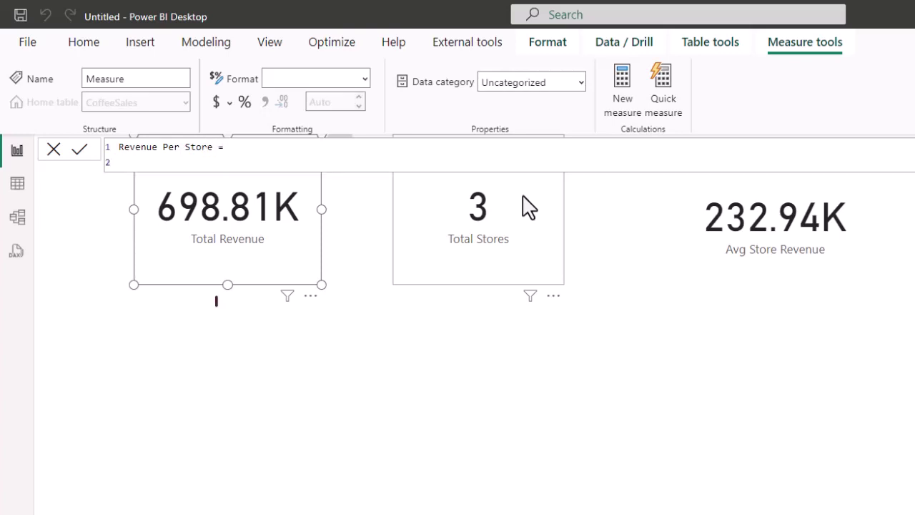
type("VAR")
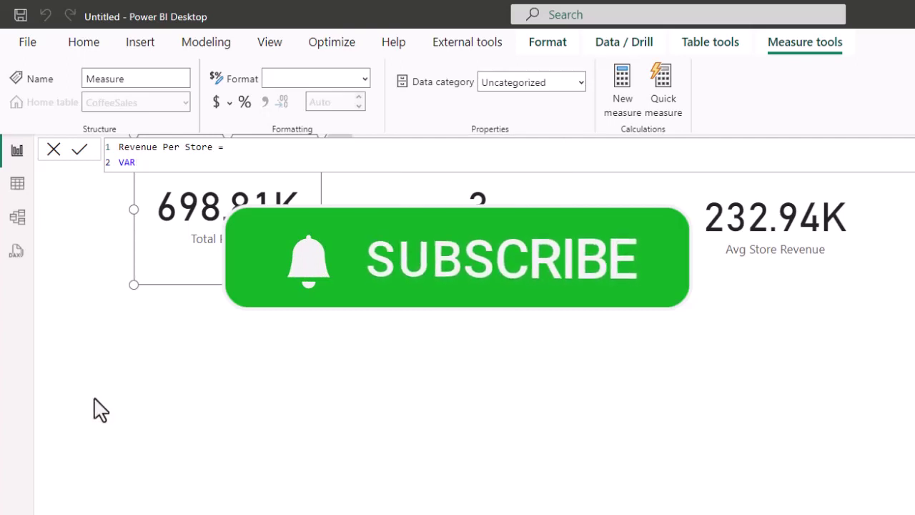
type("RevAmount =")
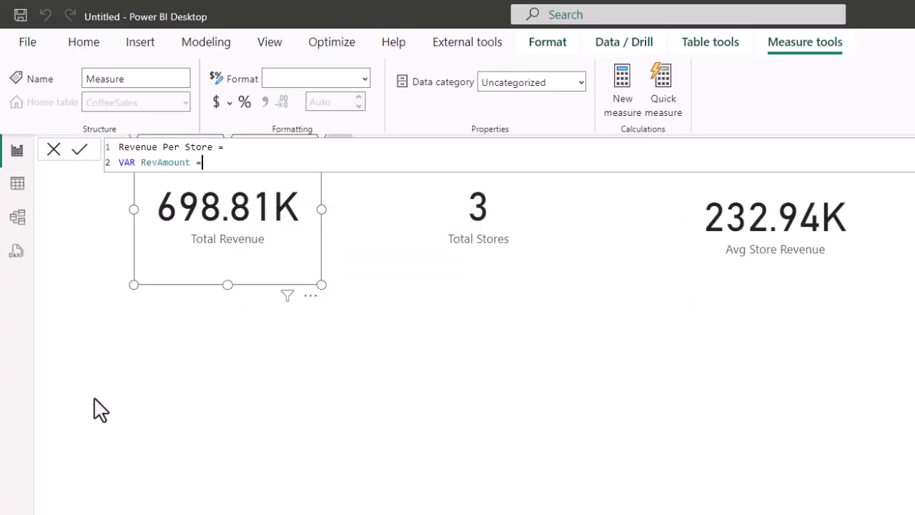
key("shift+Return")
Set RevAmount to SUM(CoffeeSales[Revenue]) and begin VAR TotStores =
type("sum(")
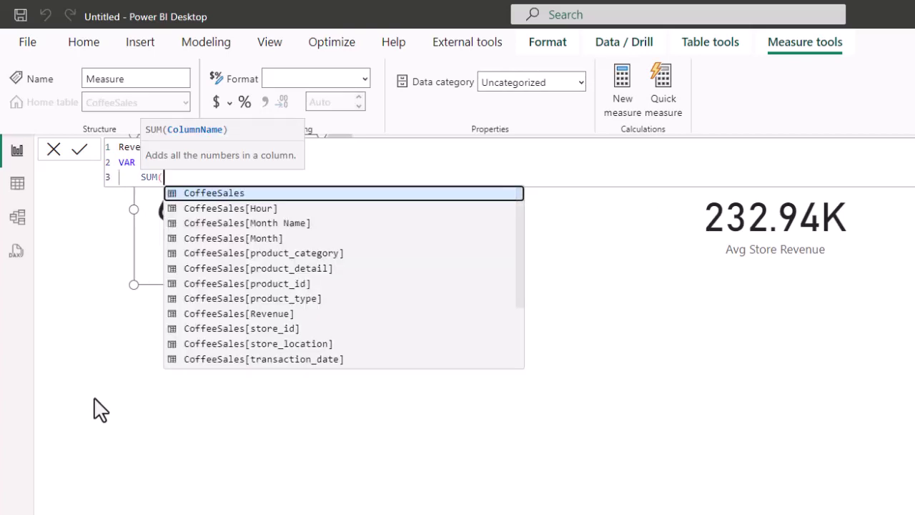
key("Down")
key("Down")
key("Down")
key("Down")
key("Down")
key("Down")
key("Down")
key("Down")
key("Tab")
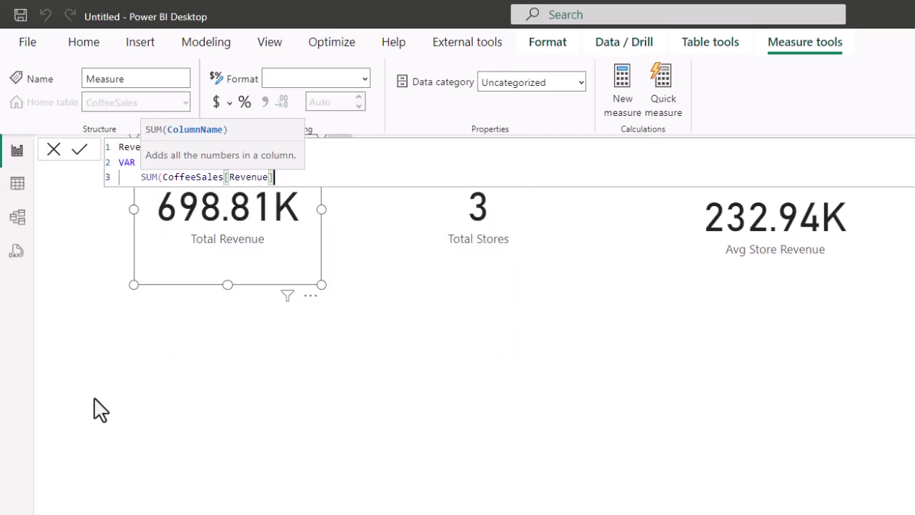
type(")")
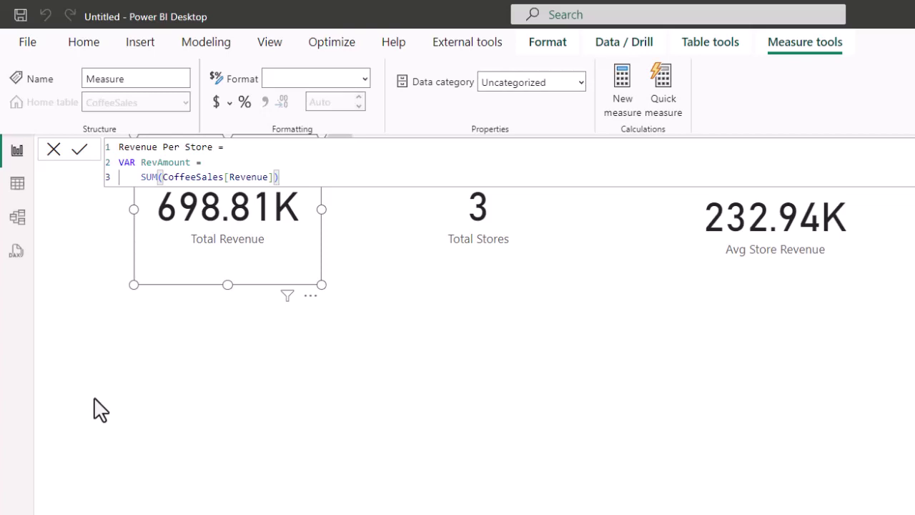
key("shift+Return")
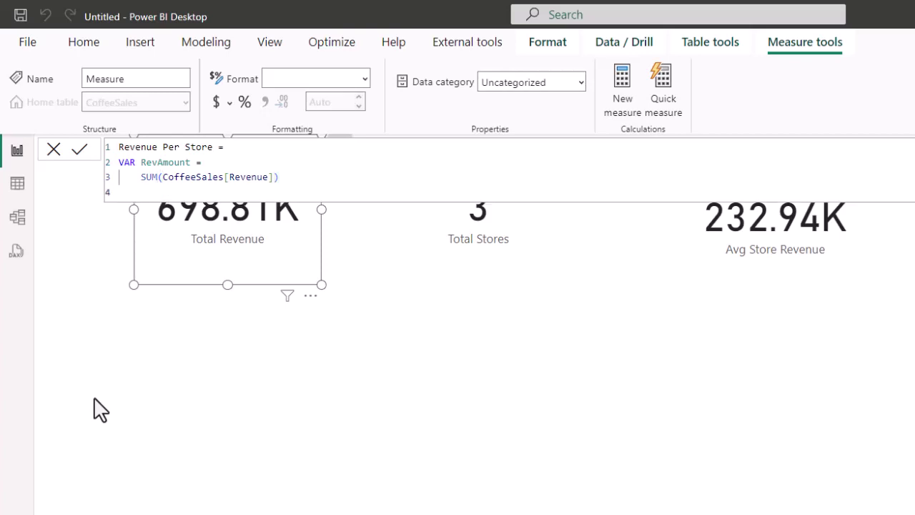
type("VAR TotStores =")
Define TotStores as DISTINCTCOUNT(CoffeeSales[store_id])
key("shift+Return")
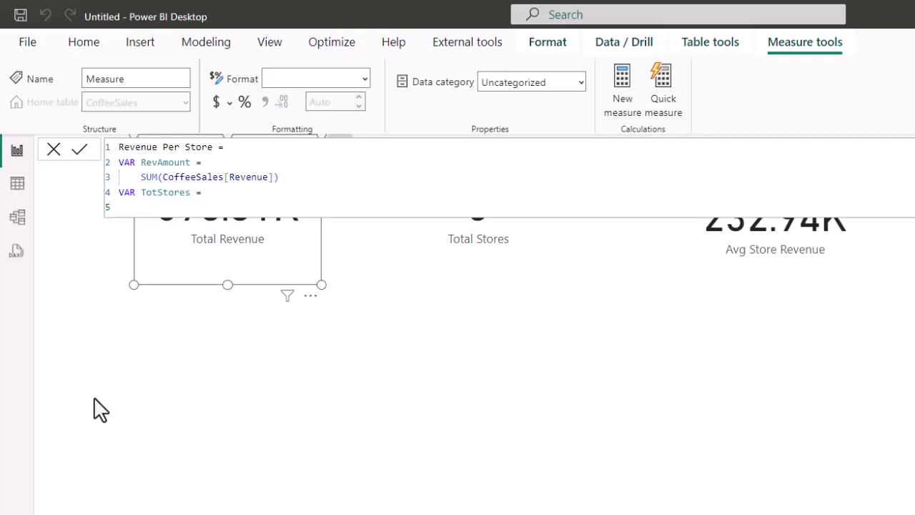
type("DIS")
key("Down")
key("Down")
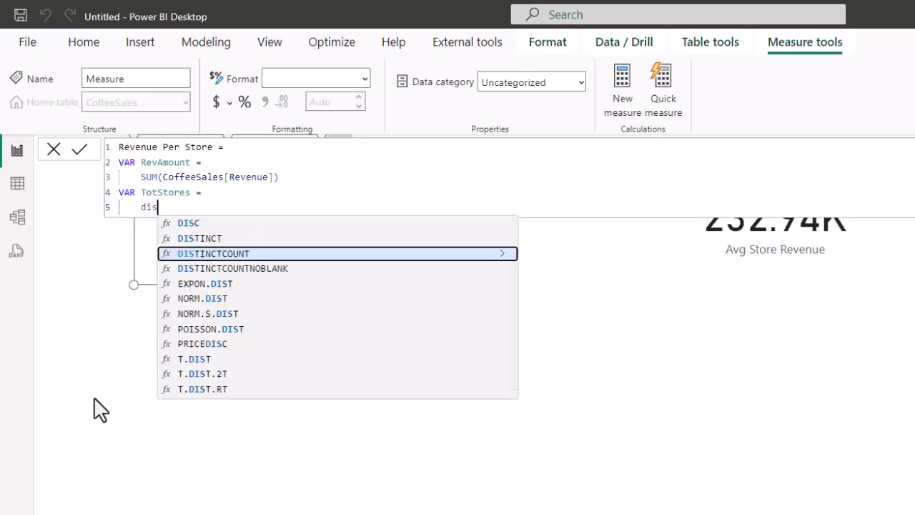
key("Tab")
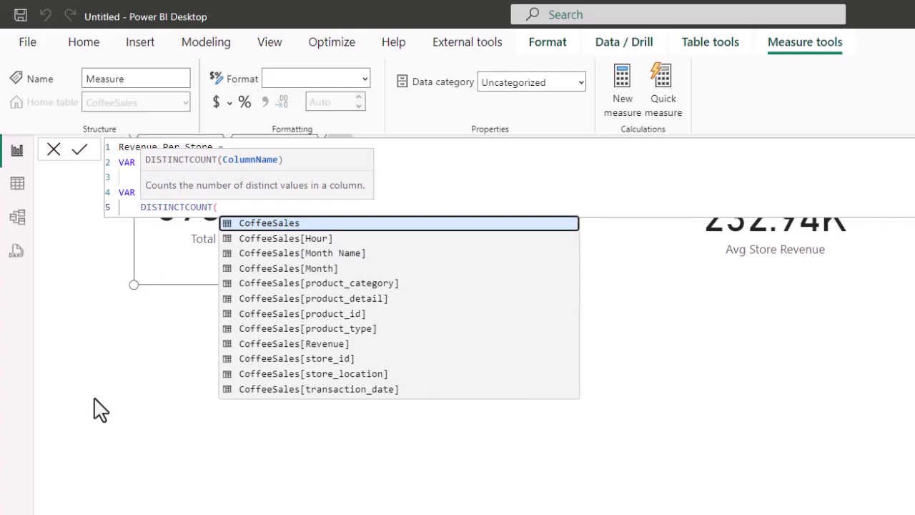
key("Down")
key("Down")
key("Down")
key("Down")
key("Down")
key("Down")
key("Down")
key("Down")
key("Down")
key("Tab")
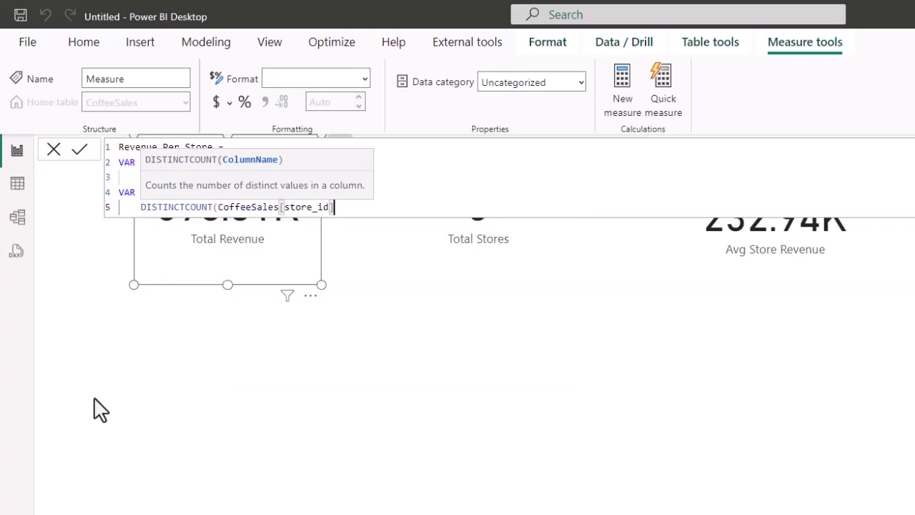
type(")")
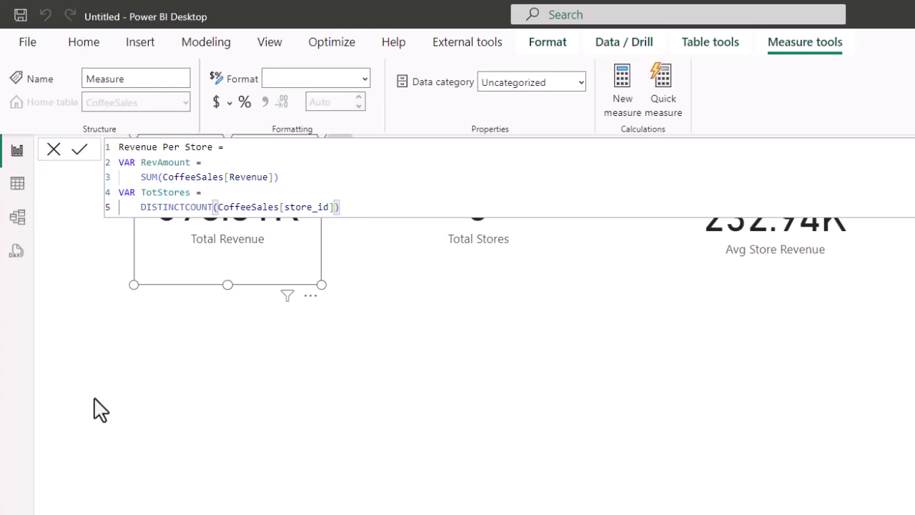
Finish with RETURN DIVIDE(RevAmount, TotStores) and commit the measure
key("shift+Return")
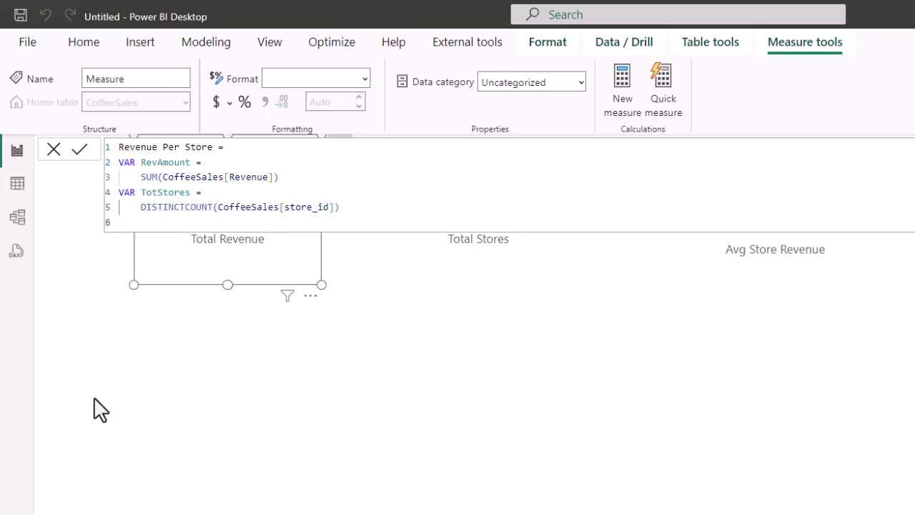
type("RET")
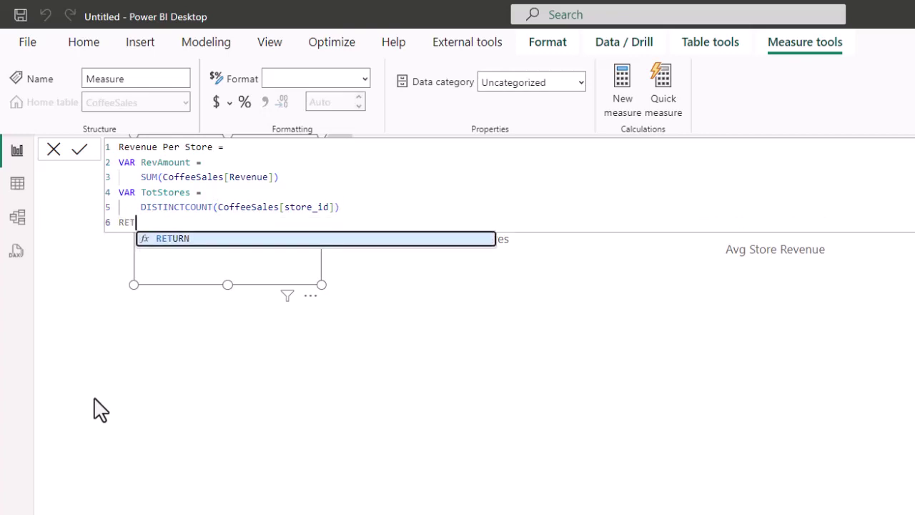
key("Tab")
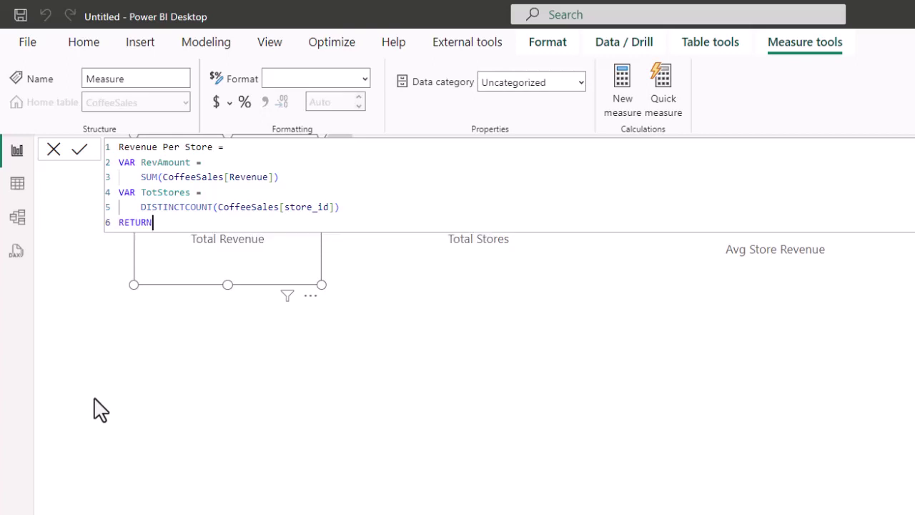
key("shift+Return")
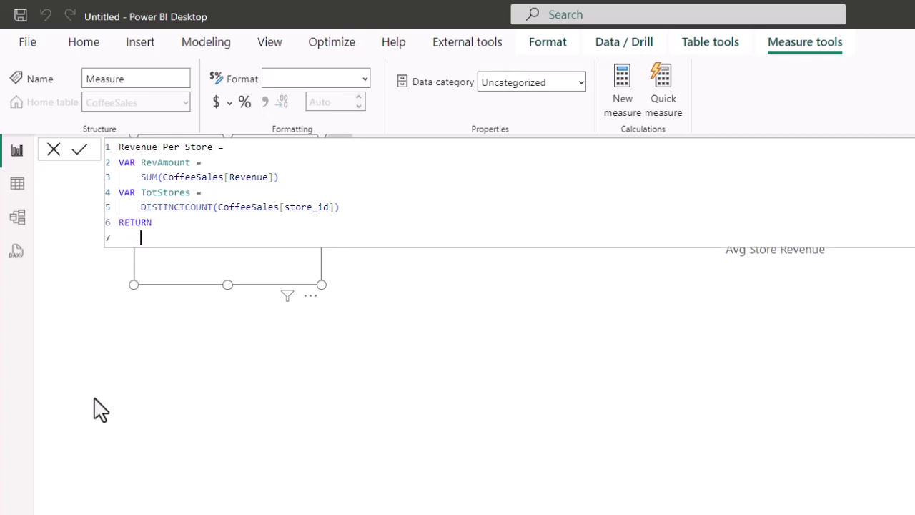
type("div")
key("Tab")
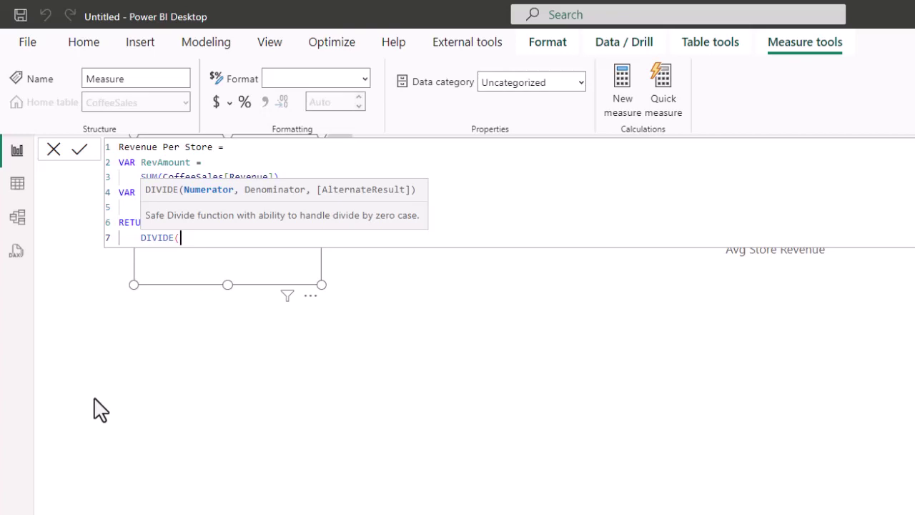
type("rev")
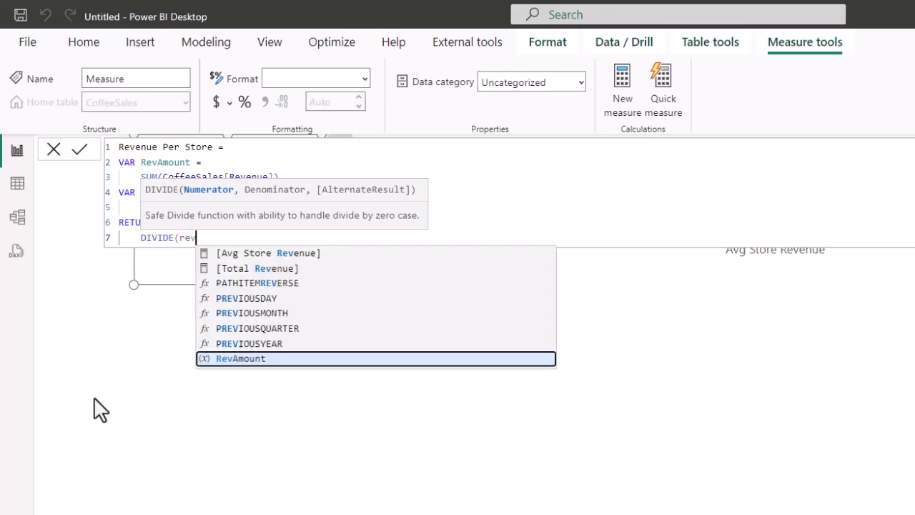
key("Tab")
type(", ")
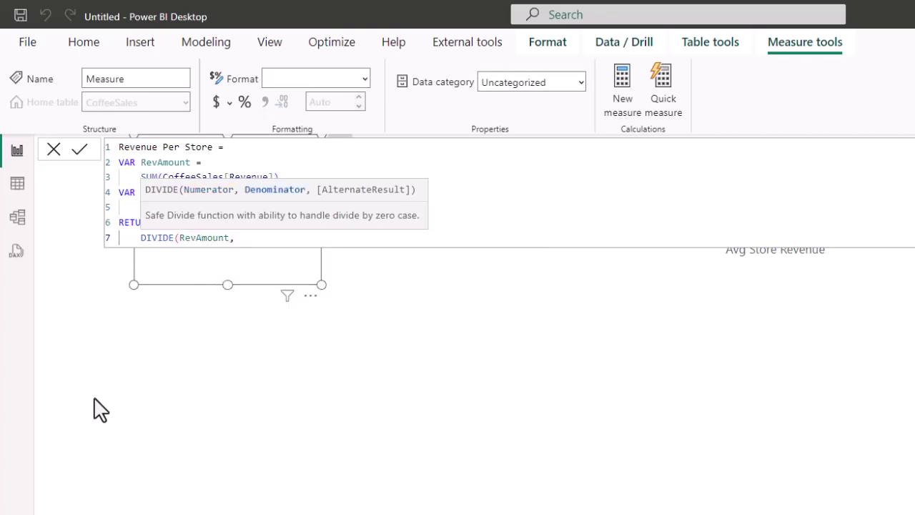
type("st")
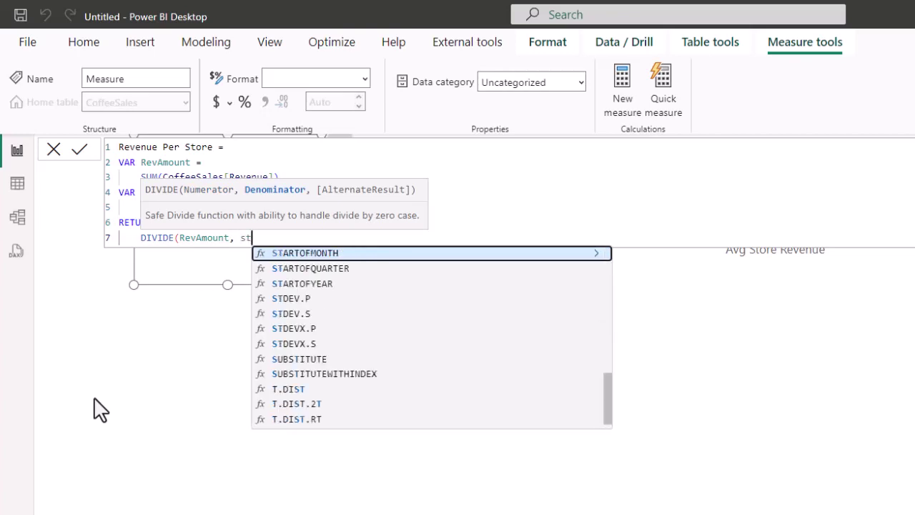
type("or")
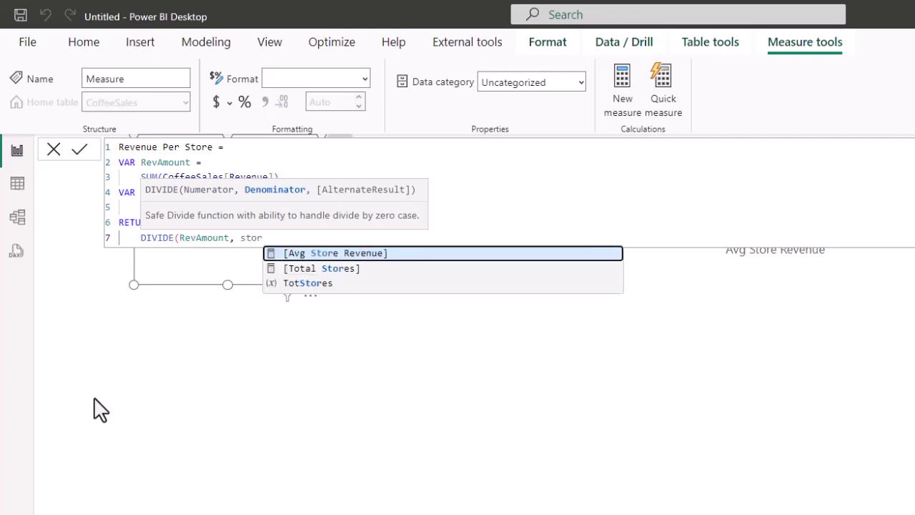
key("Down")
key("Down")
key("Tab")
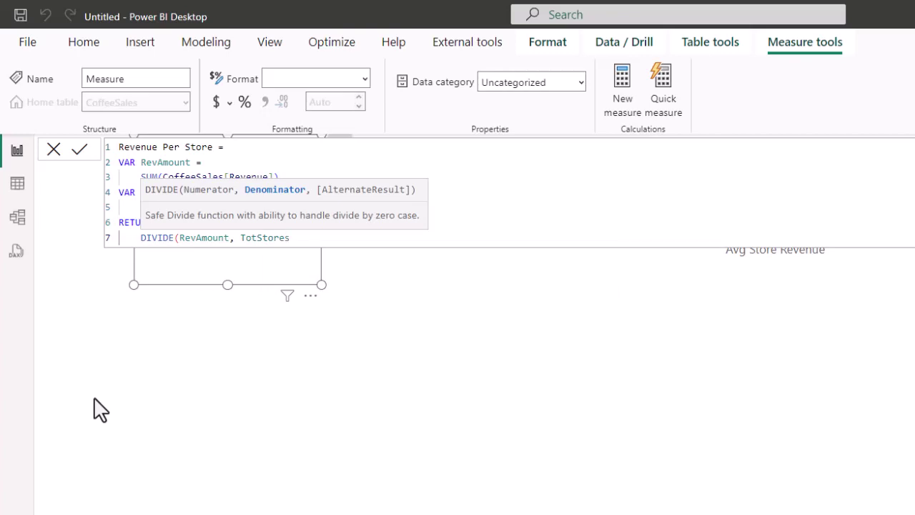
type(")")
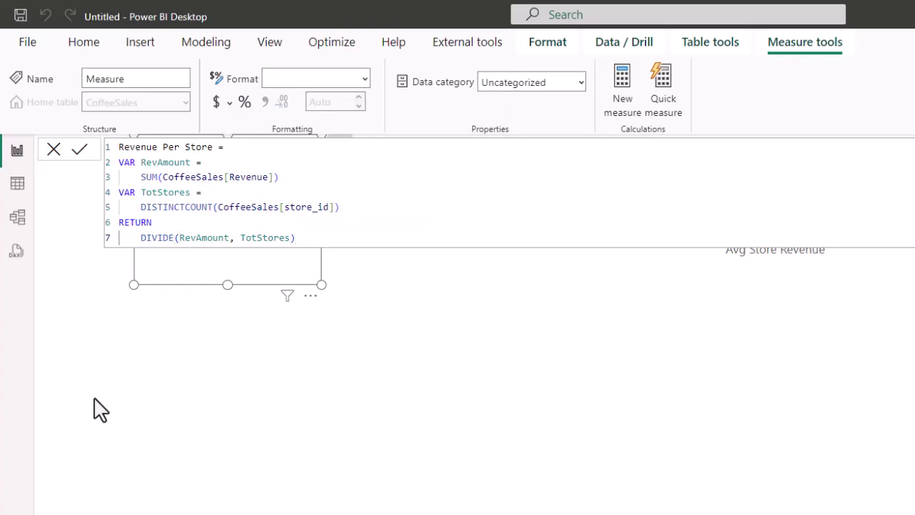
key("Return")
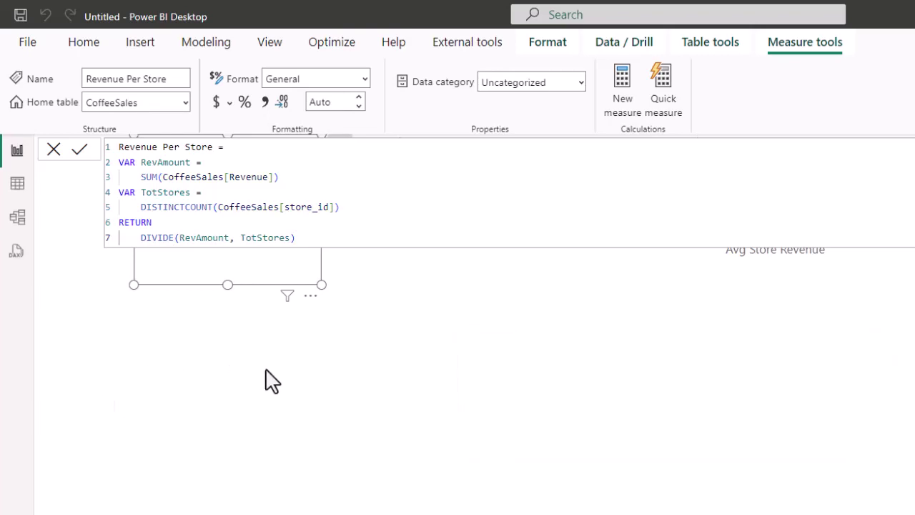
Close the formula bar, then view the Avg Store Revenue DAX and dismiss it
left_click(643, 461)
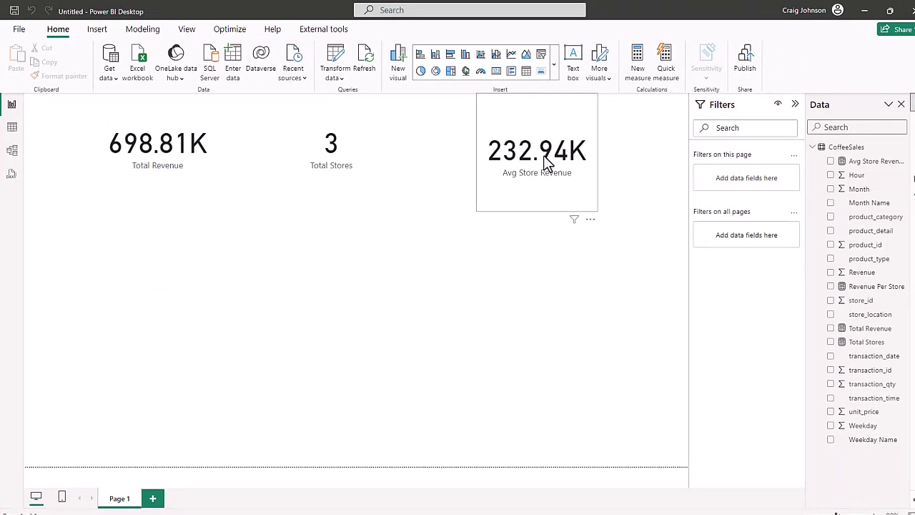
left_click(862, 165)
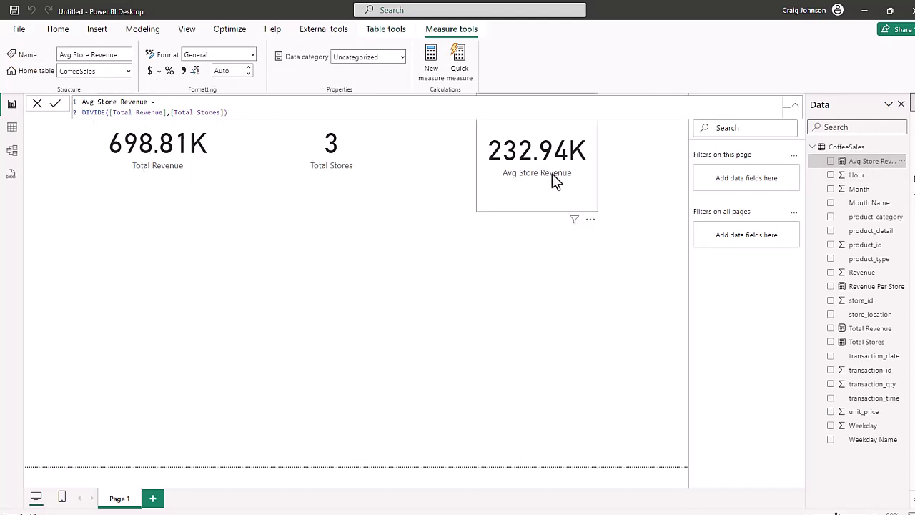
left_click(472, 310)
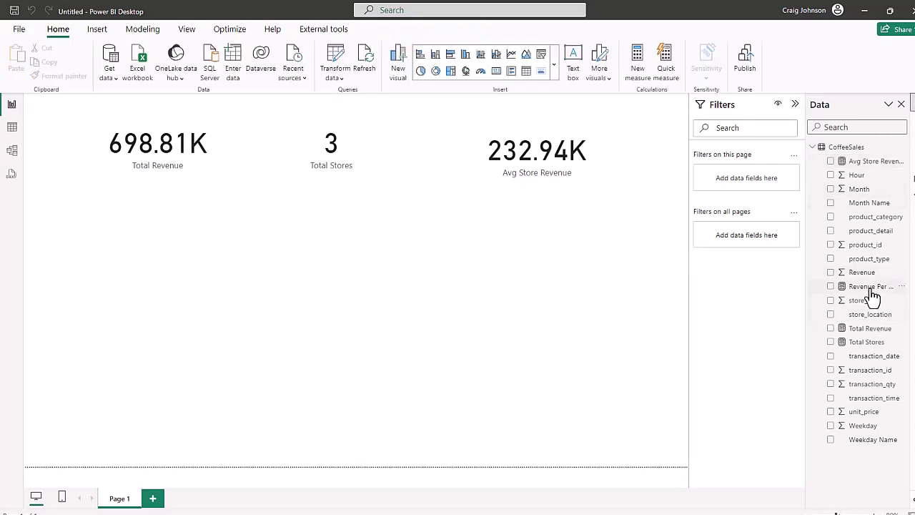
Add a Revenue Per Store card (232.94K) below Avg Store Revenue and start a new measure
left_click_drag(873, 293, 579, 286)
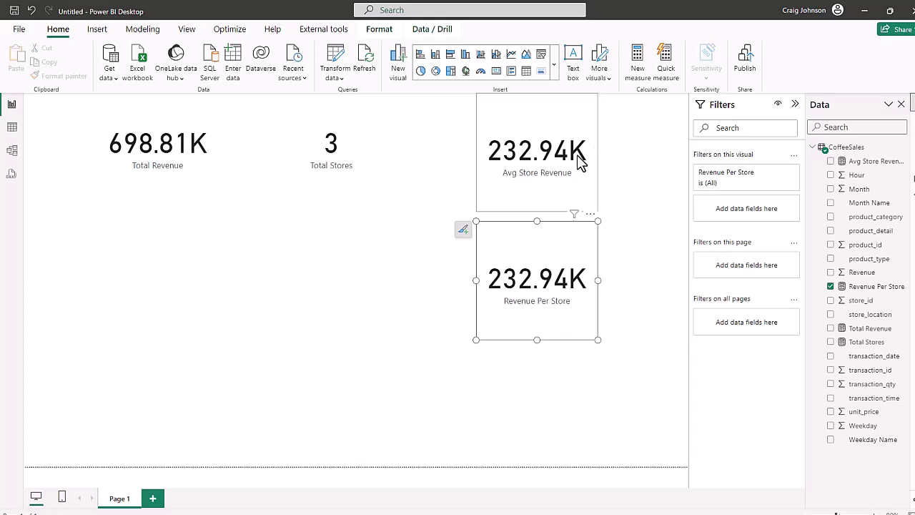
left_click(639, 71)
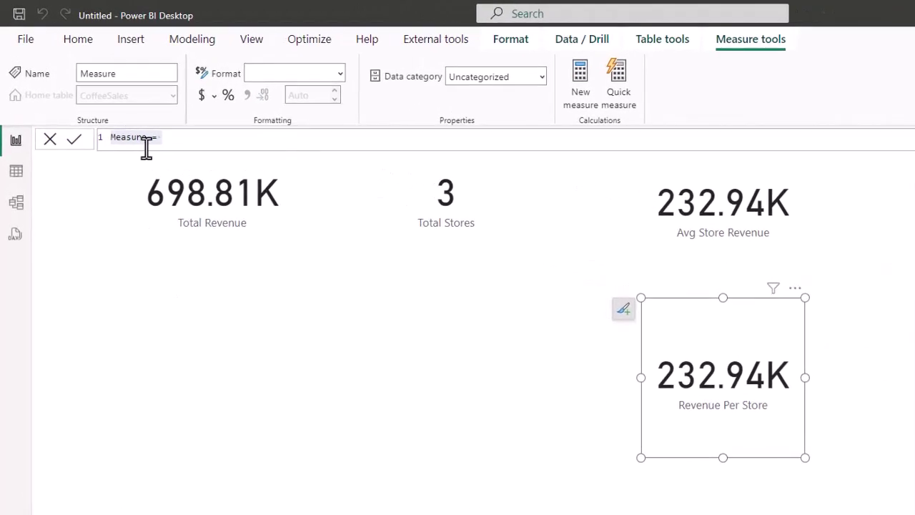
Name the measure Revenue Per Transaction and define VAR AllRev = SUM(CoffeeSales[Revenue])
left_click_drag(215, 140, 45, 141)
type("Revenue Per Transact")
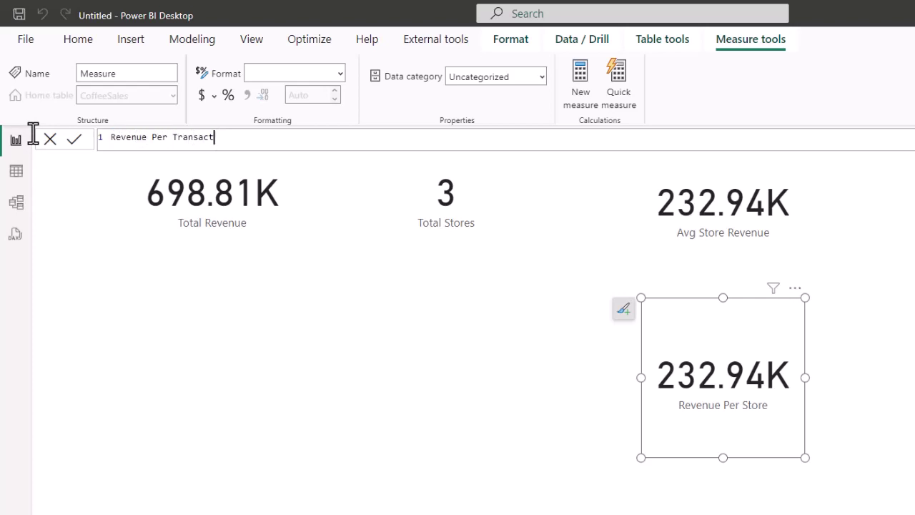
type("ion =")
key("shift+Return")
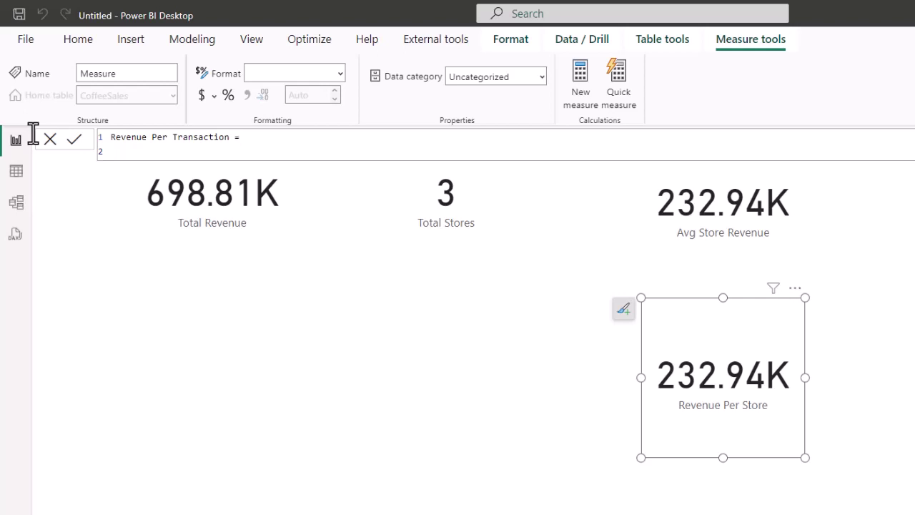
type("VAR AllRev =")
key("shift+Return")
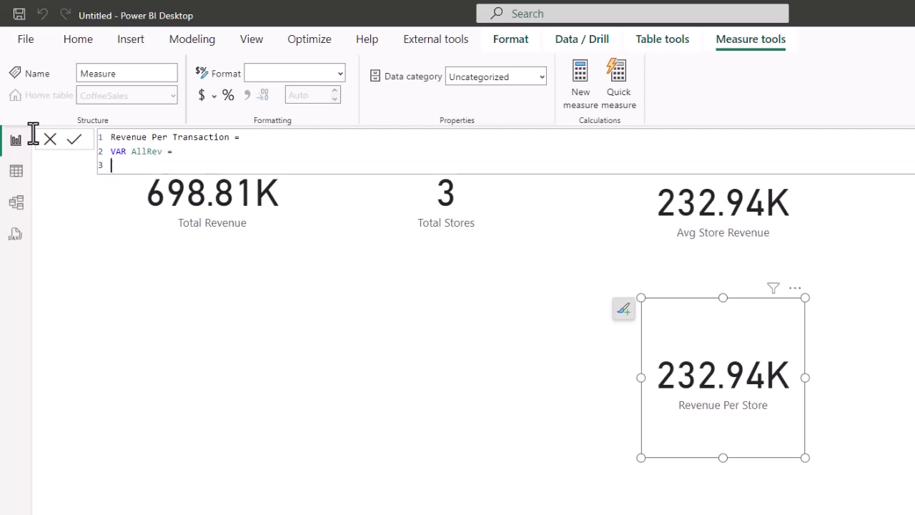
key("Tab")
type("SUM(")
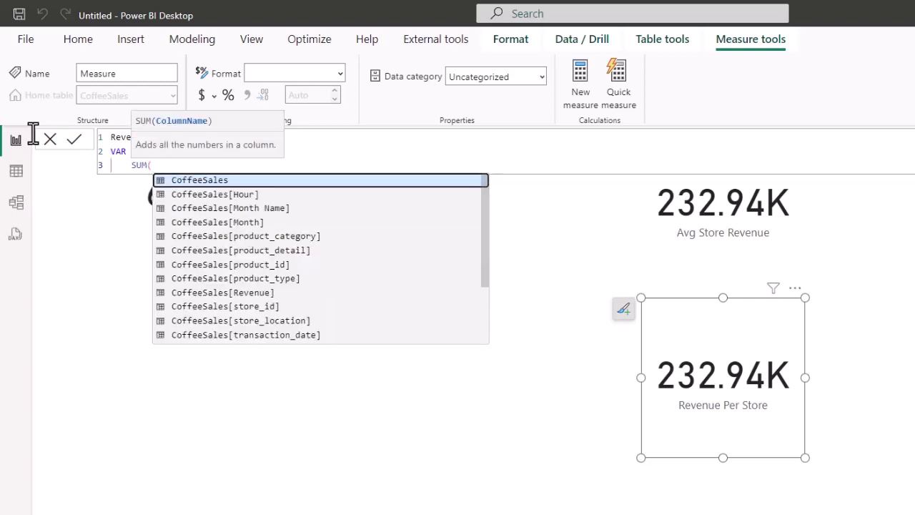
key("Down")
key("Down")
key("Down")
key("Down")
key("Down")
key("Down")
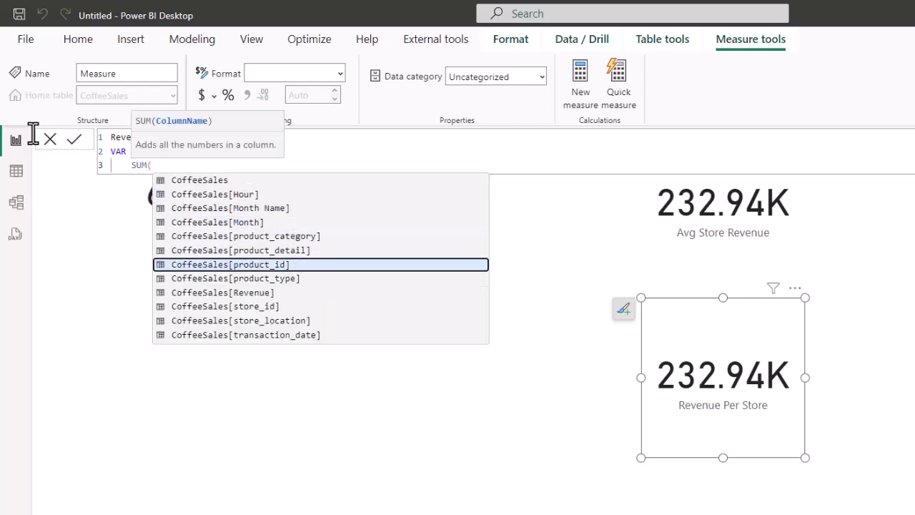
key("Down")
key("Down")
key("Tab")
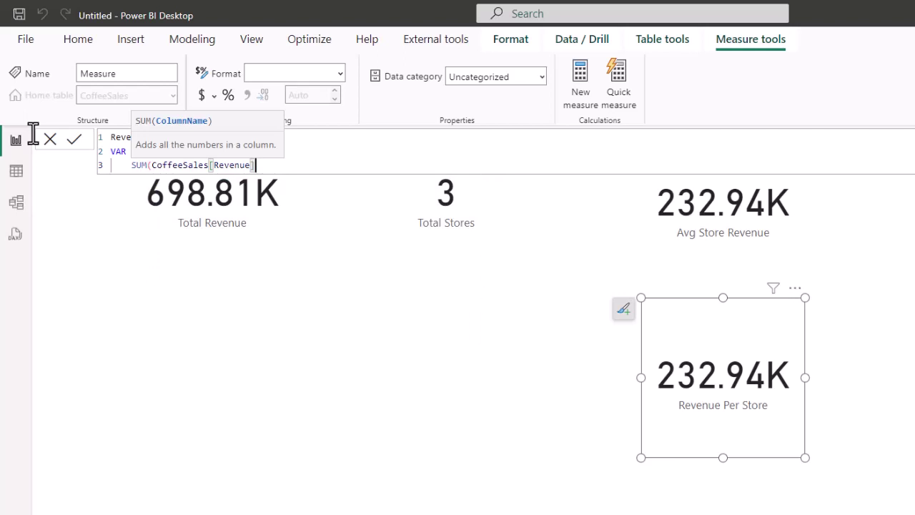
type(")")
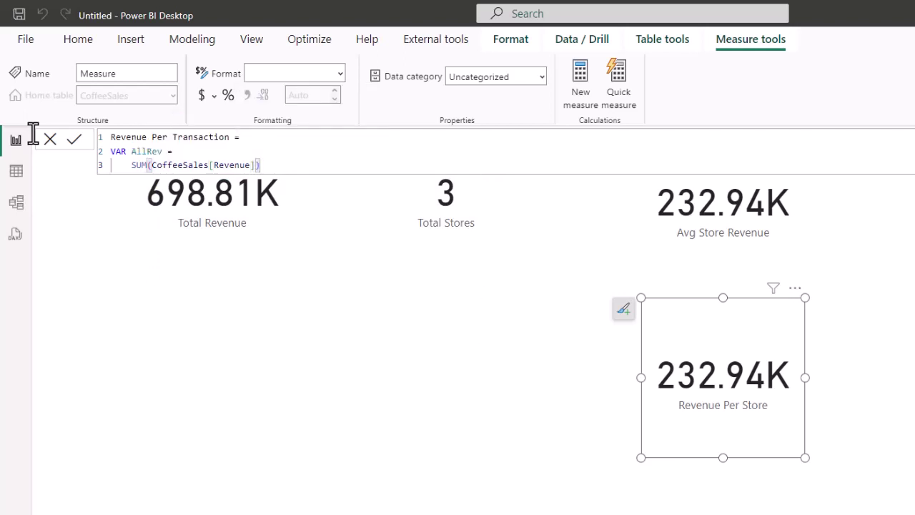
Declare the second variable VAR AllTrans = on a new line
key("shift+Return")
key("BackSpace")
type("V")
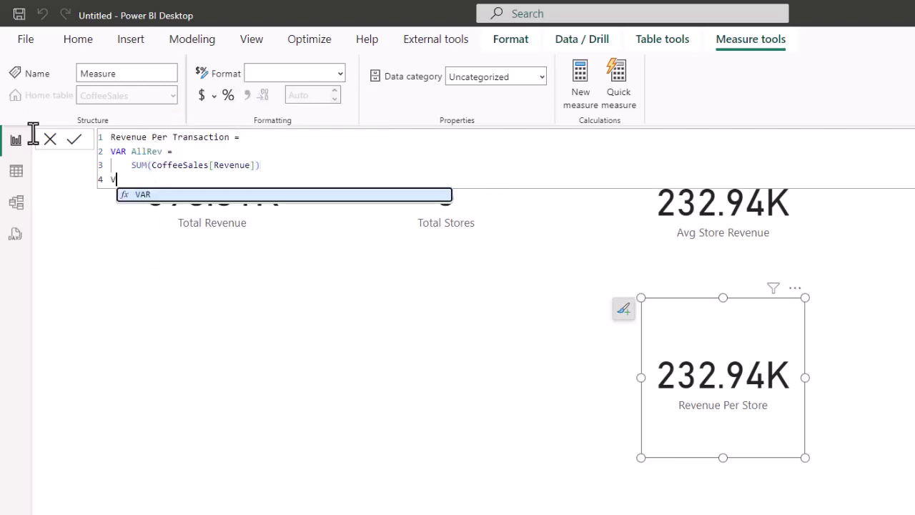
type("AR")
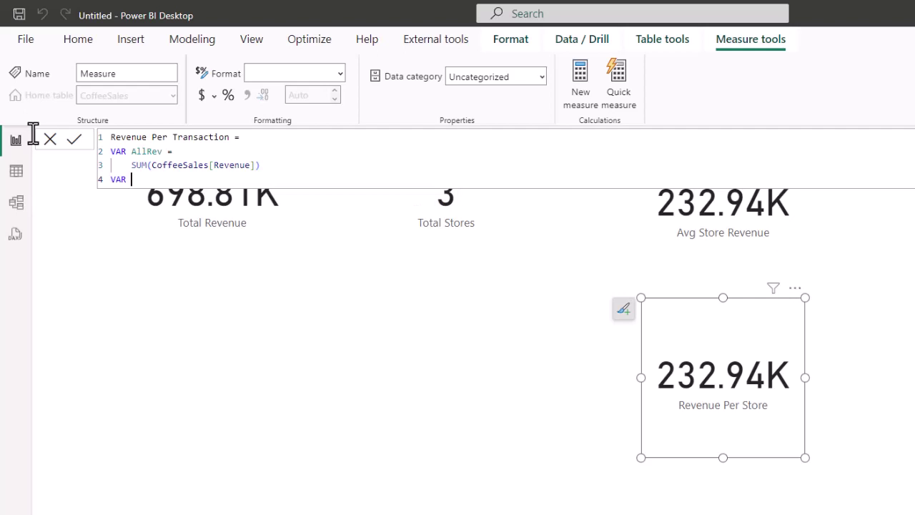
type(" AllTrans =")
key("shift+Return")
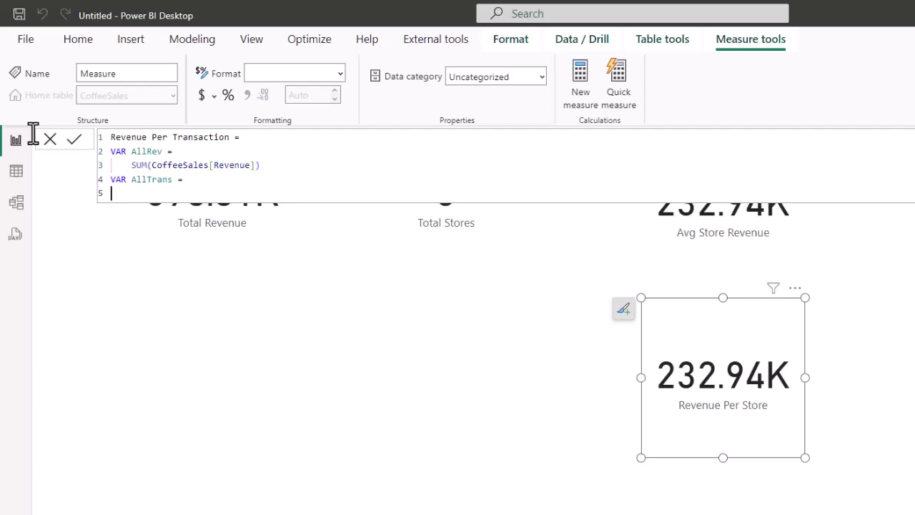
Define AllTrans as COUNT(CoffeeSales[transaction_id]) on an indented line
key("Tab")
type("coun")
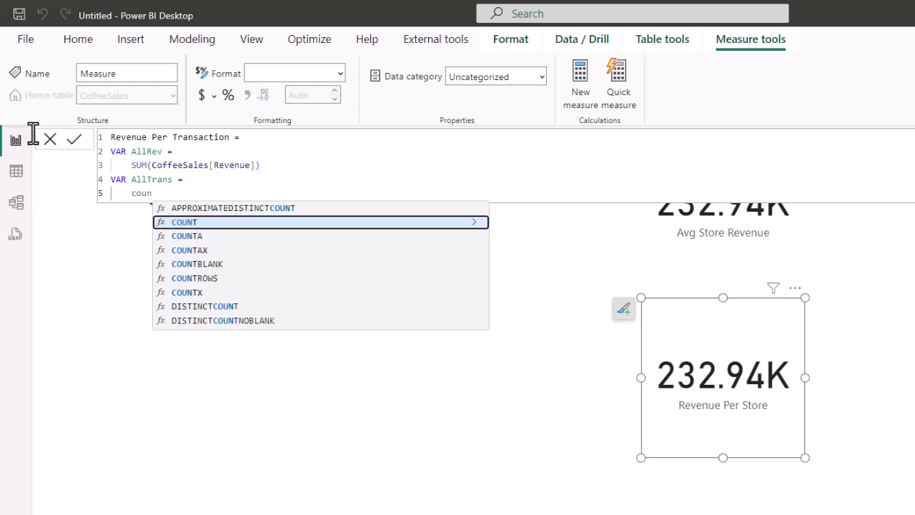
key("Tab")
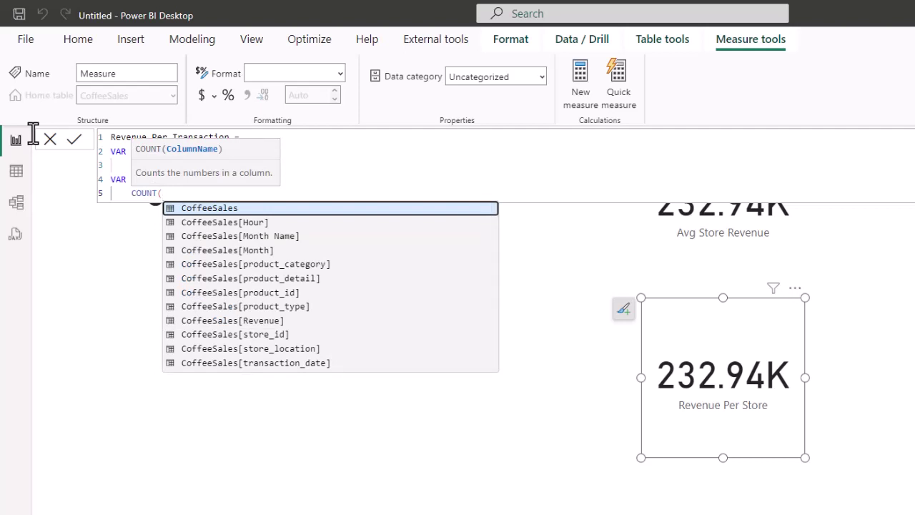
key("Down")
key("Down")
key("Down")
key("Down")
key("Down")
key("Down")
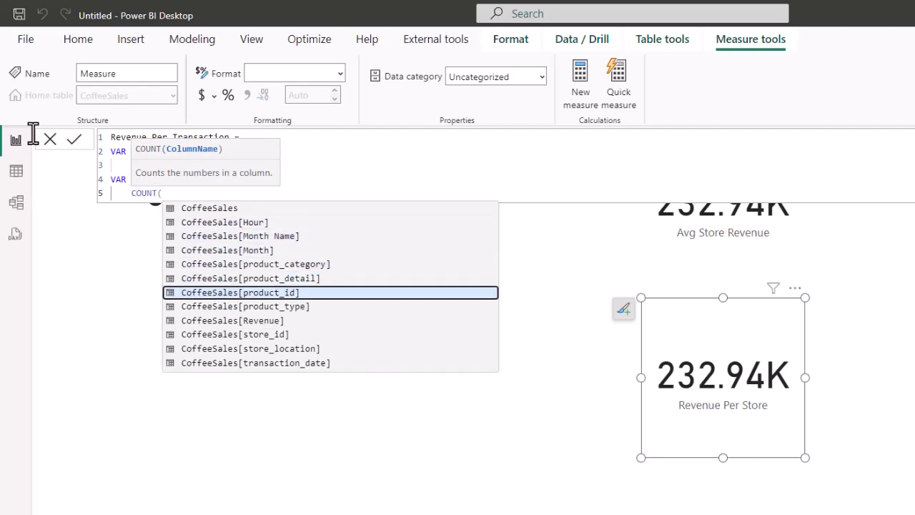
key("Down")
key("Down")
key("Down")
key("Down")
key("Down")
key("Down")
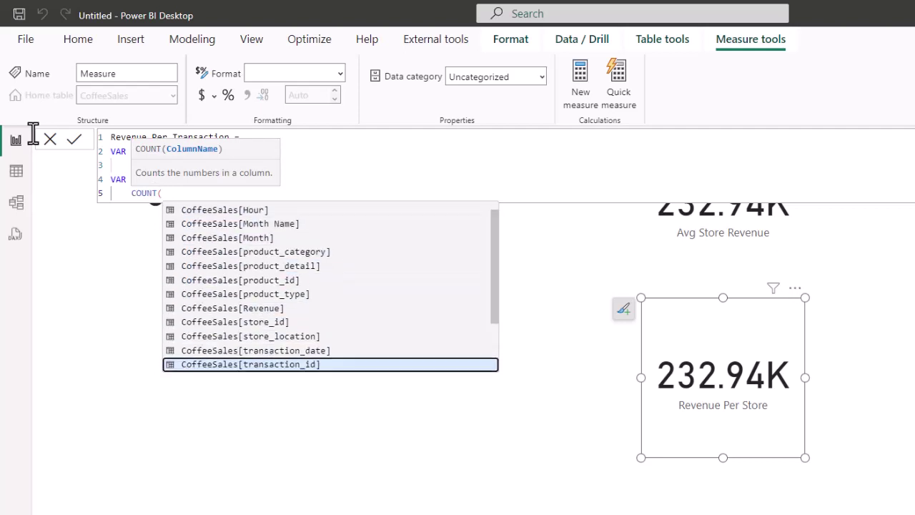
key("Tab")
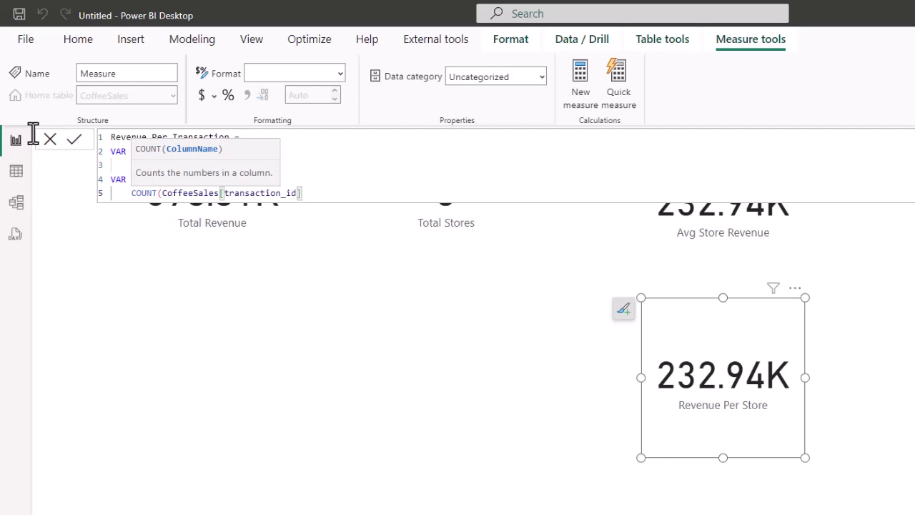
type(")")
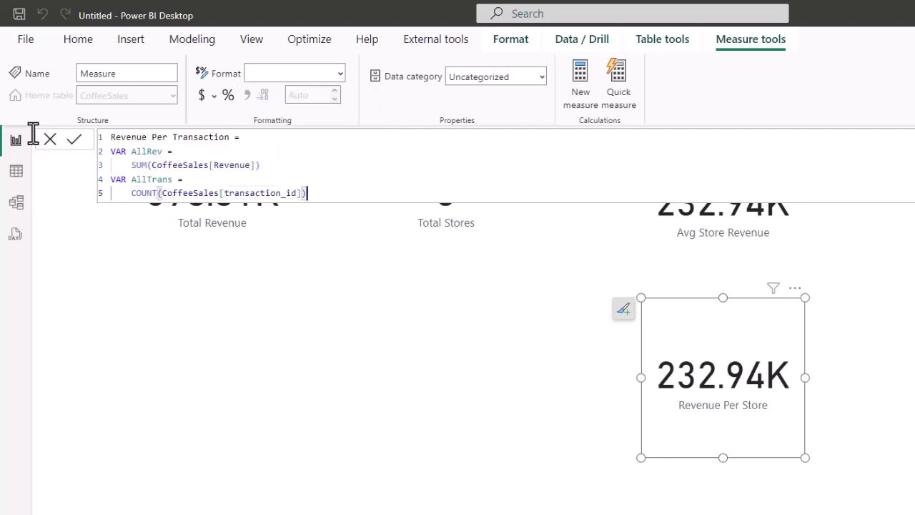
Add an unindented RETURN line after the variables
key("shift+Return")
key("BackSpace")
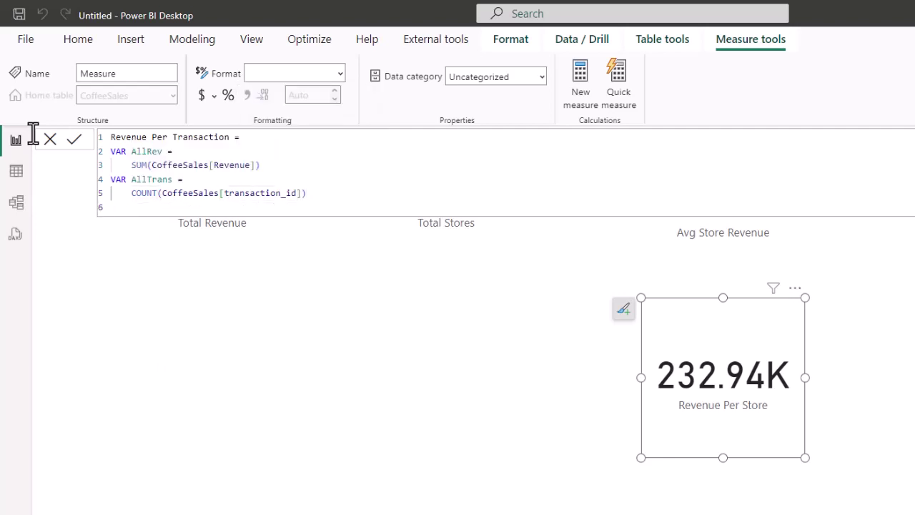
type("RE")
key("Tab")
key("shift+Return")
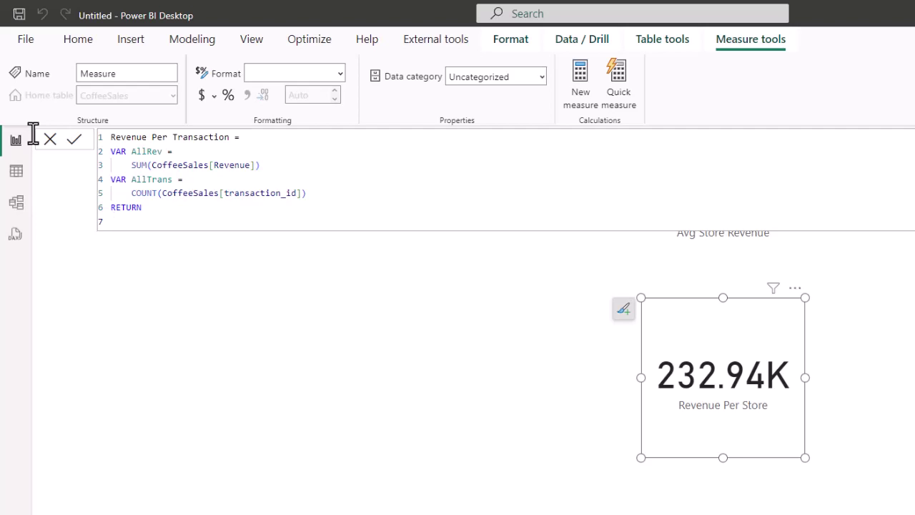
Write the return expression DIVIDE(AllRev, AllTrans) on an indented line
key("Tab")
type("div")
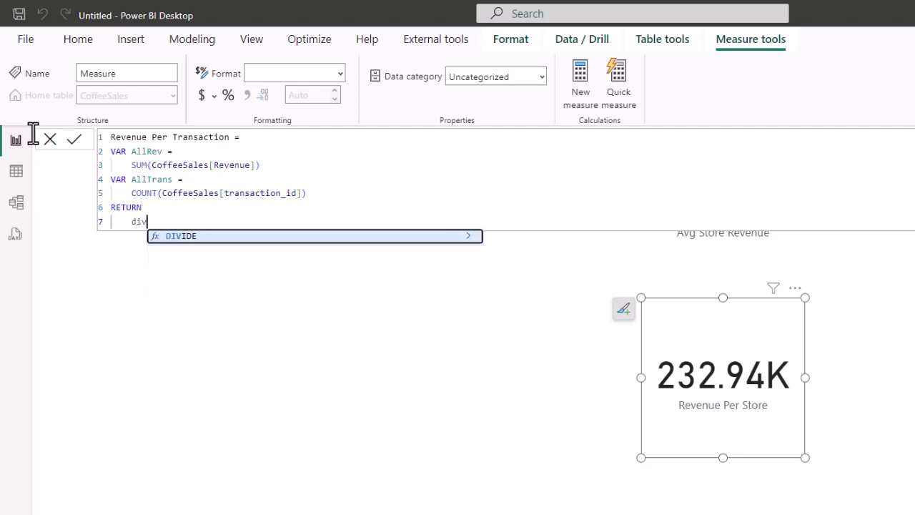
key("Tab")
type("al")
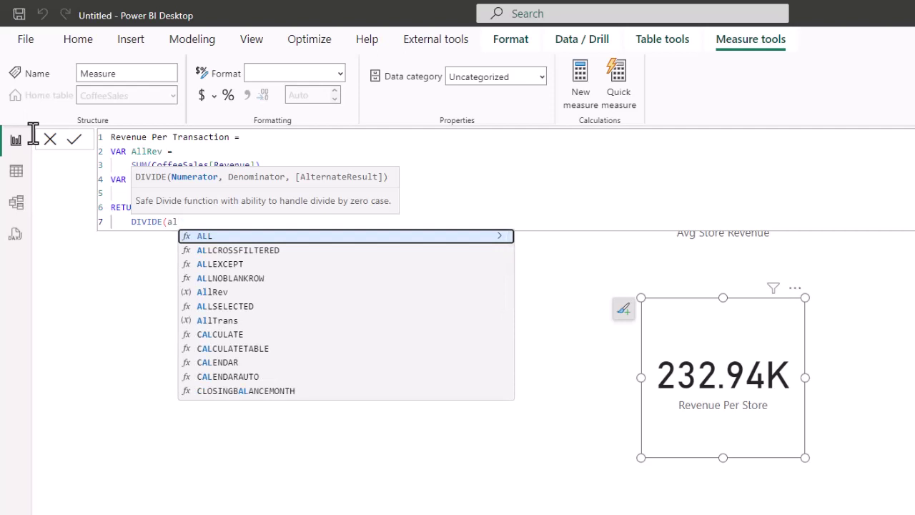
type("lr")
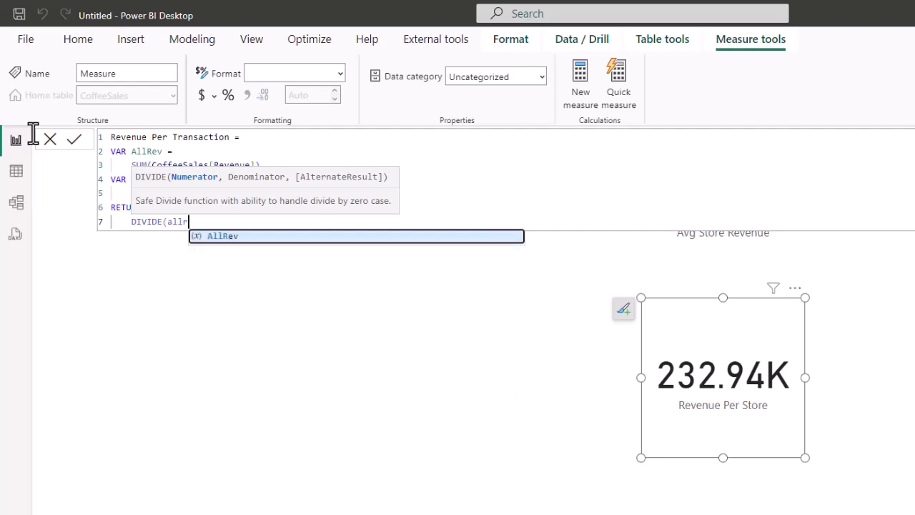
key("Tab")
type(", ")
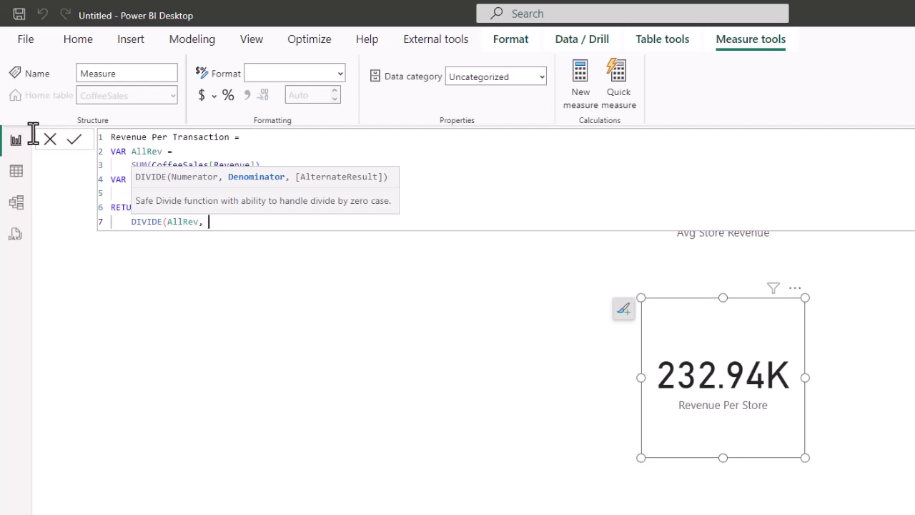
type("all")
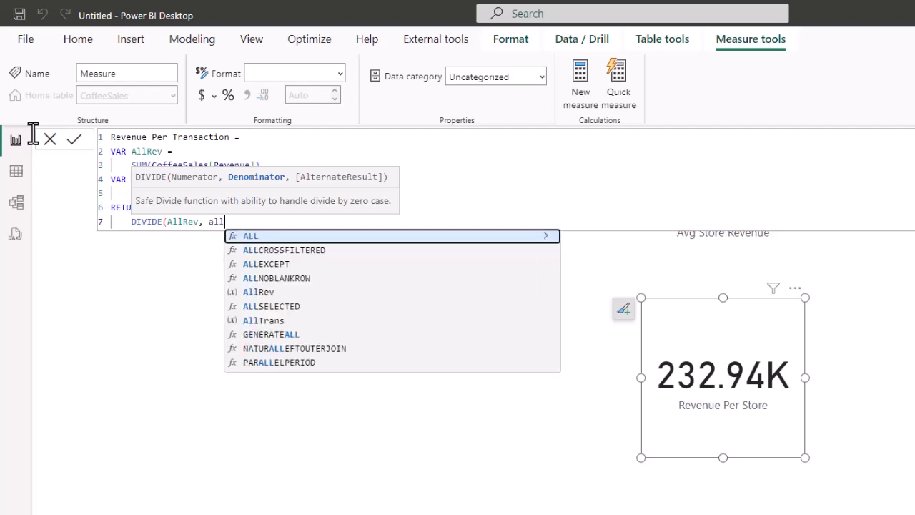
key("Down")
key("Down")
key("Down")
key("Down")
key("Down")
key("Down")
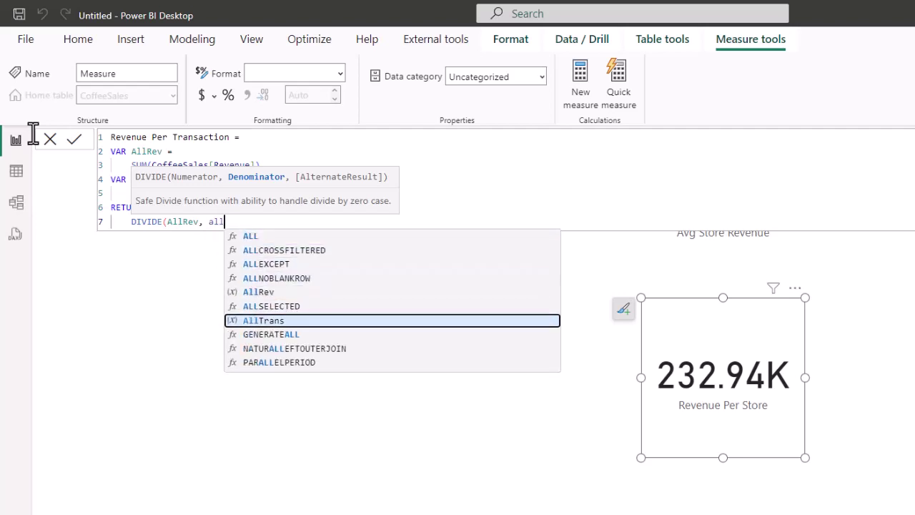
key("Tab")
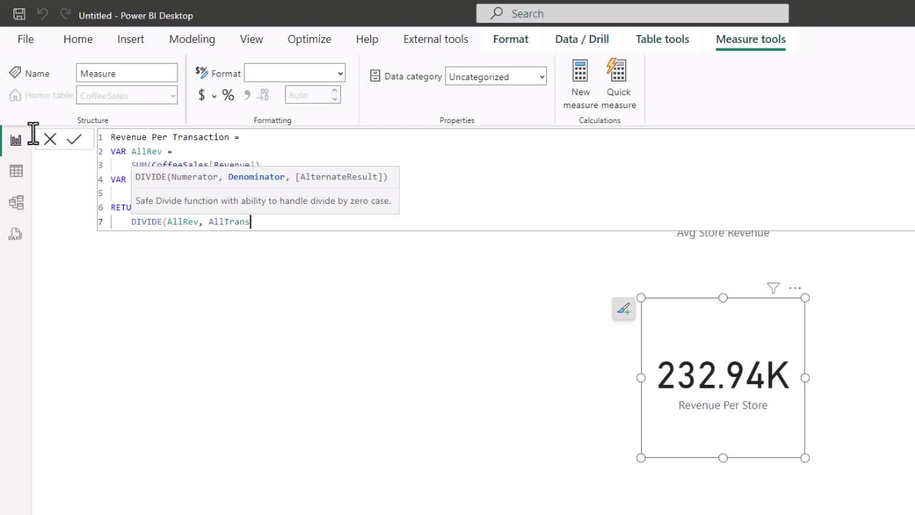
type(")")
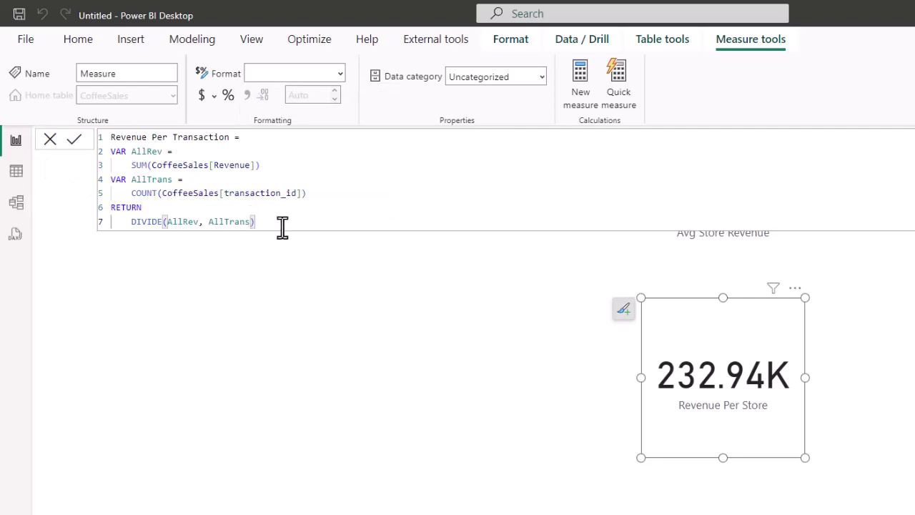
scroll(282, 227, "up", 3, "ctrl")
scroll(283, 228, "up", 2, "ctrl")
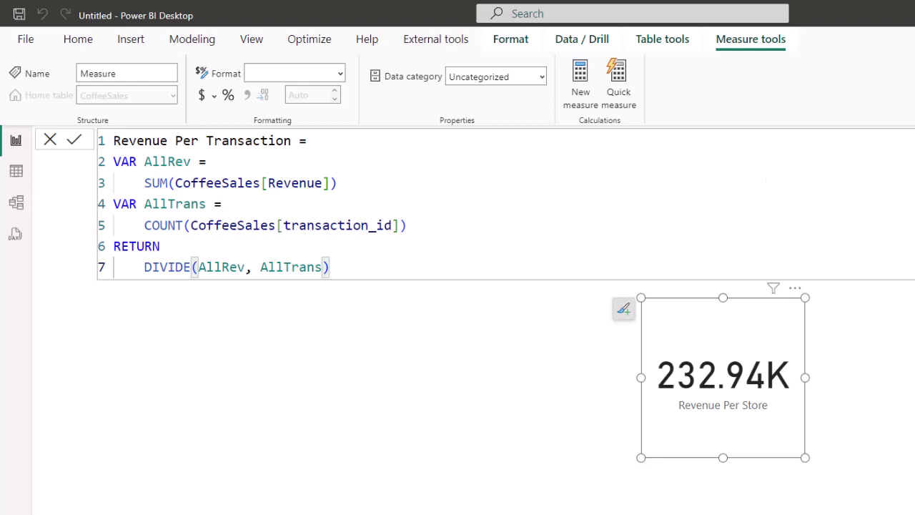
Commit the Revenue Per Transaction measure and place it on the report as a 4.69 card
left_click(914, 140)
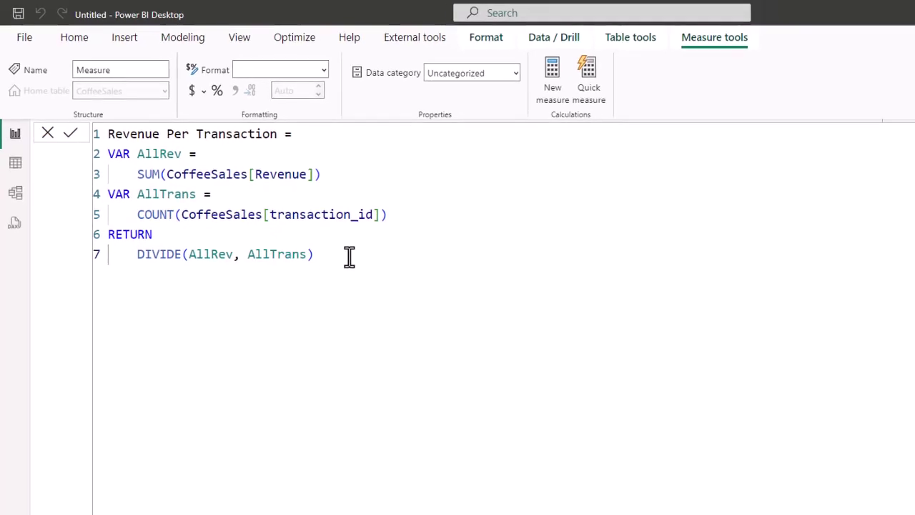
key("Return")
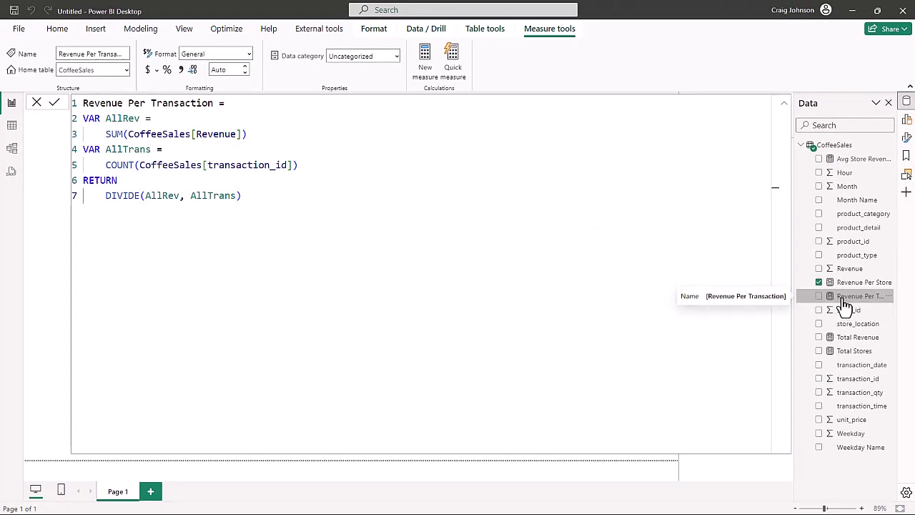
left_click(783, 105)
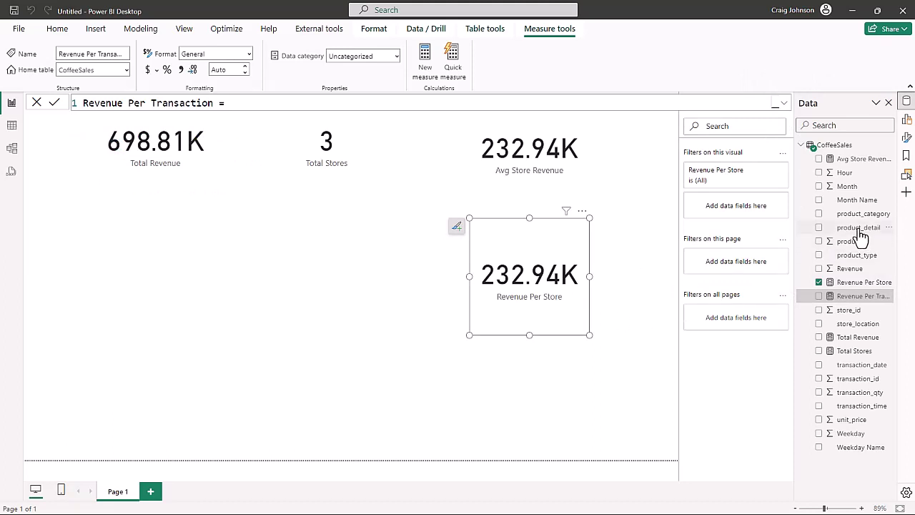
left_click_drag(870, 300, 294, 288)
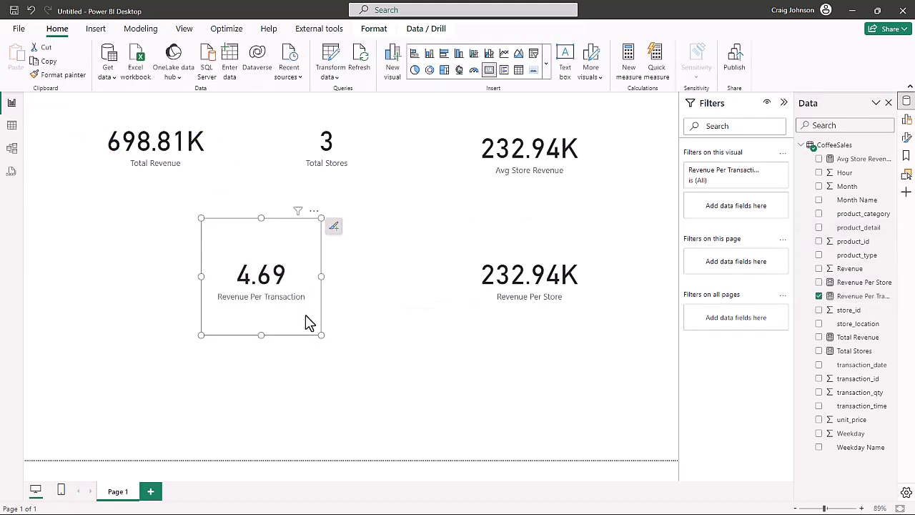